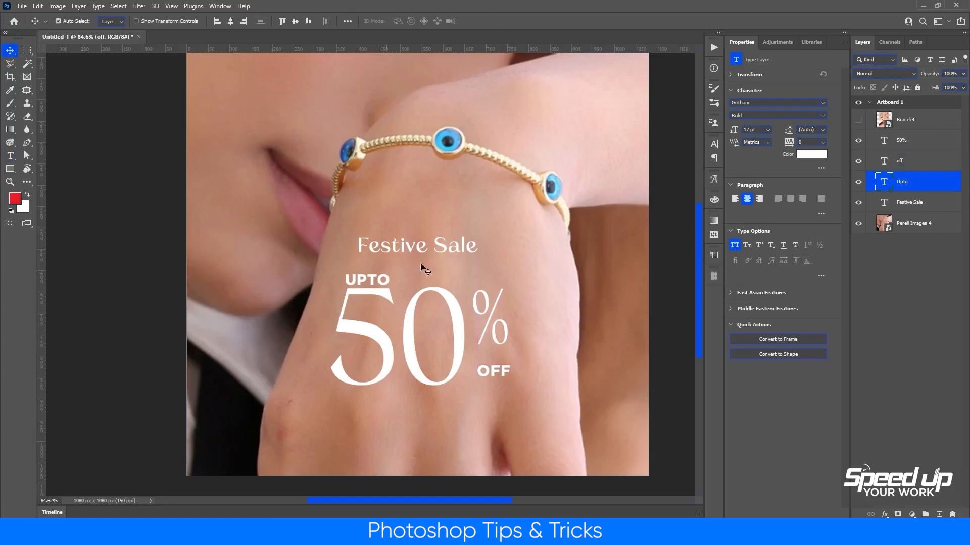
Step: Try the Bebas Neue font on the UPTO text
type("beb")
left_click(762, 163)
key("ctrl+t")
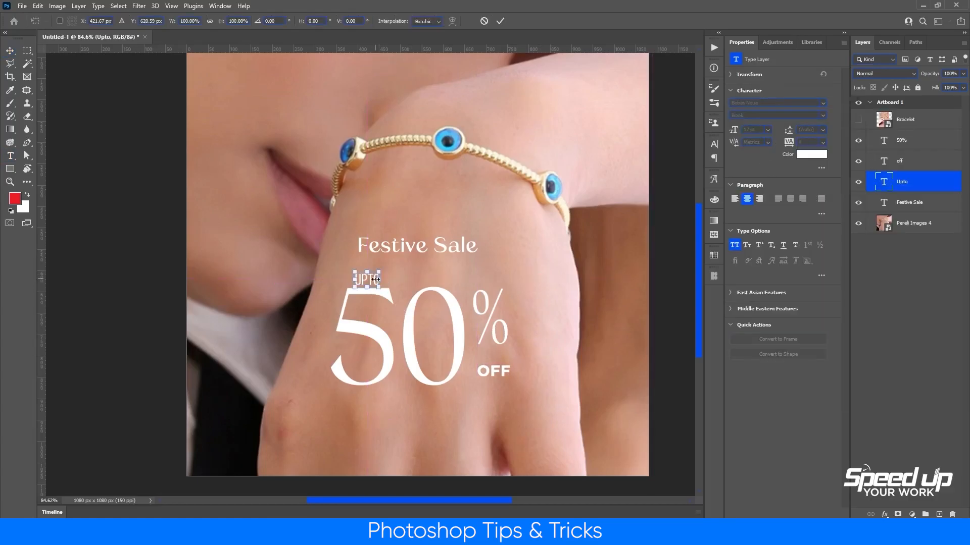
key("Escape")
key("ctrl+z")
left_click(494, 376, "ctrl")
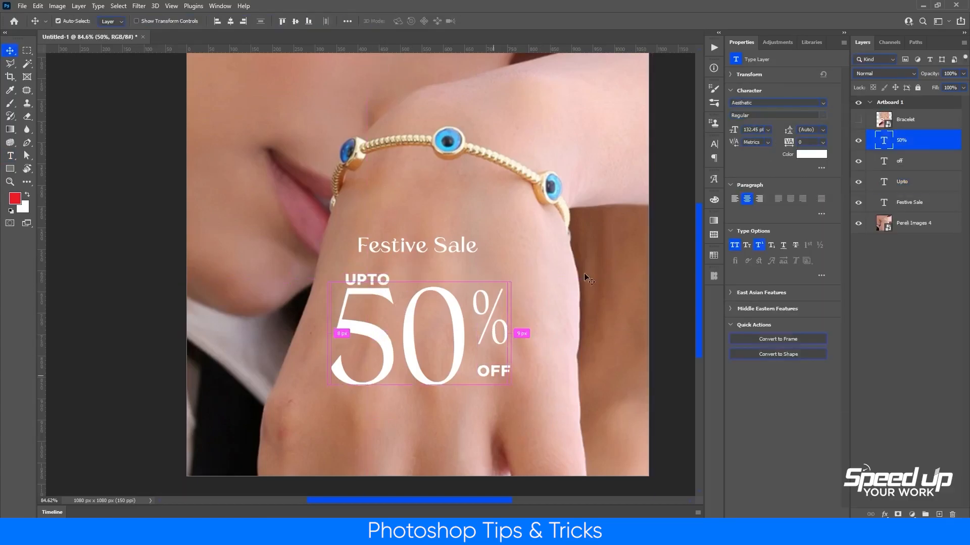
type("beb")
left_click(762, 163)
key("ctrl+z")
Step: Set the OFF text's font to Bebas Neue Bold, enlarge it to about 41 pt and position it under the percent sign
left_click(895, 168)
left_click(763, 103)
type("beb")
left_click(776, 183)
key("ctrl+t")
left_click_drag(503, 378, 491, 354)
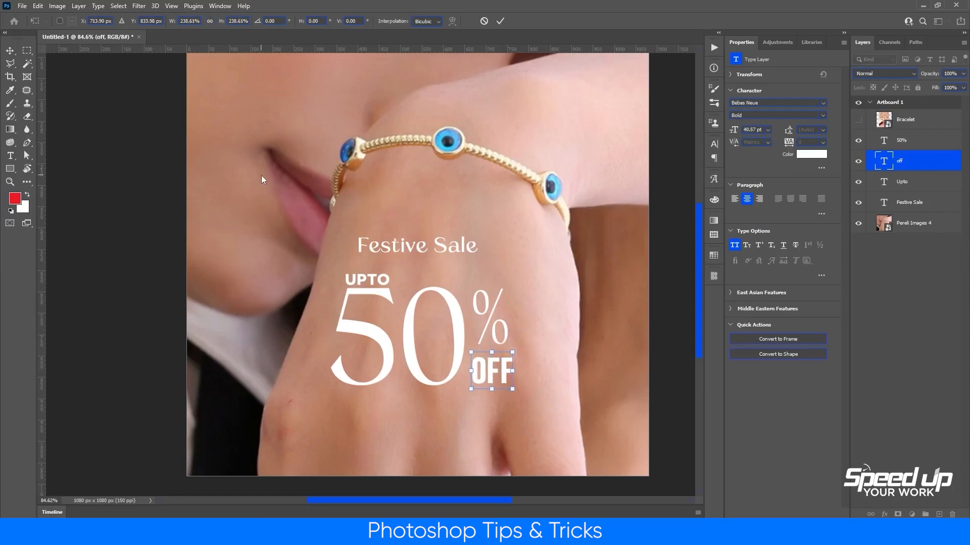
key("Return")
scroll(295, 283, "up", 2)
scroll(544, 389, "up", 5)
left_click_drag(545, 388, 548, 383)
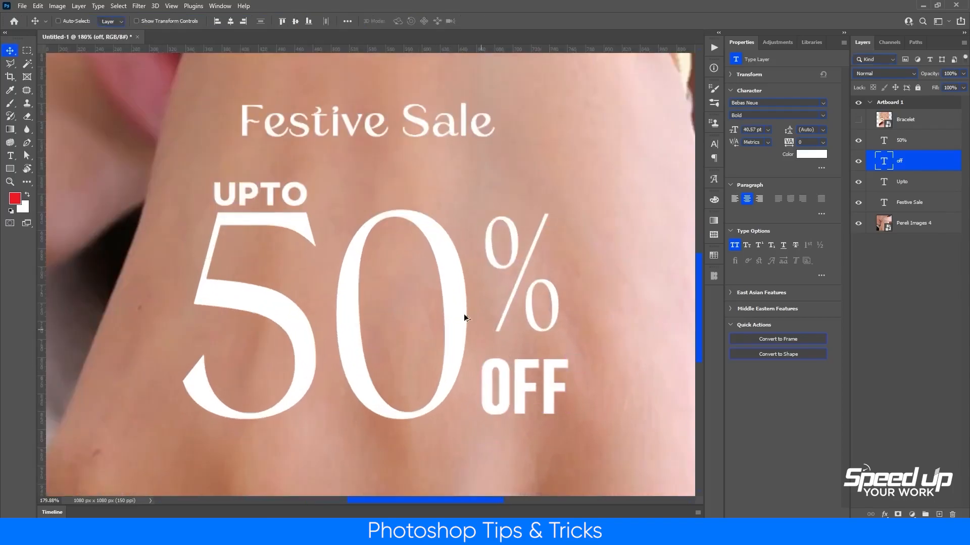
Step: Scale the 50%, OFF and UPTO text layers down together and reposition them below the Festive Sale heading
scroll(463, 321, "down", 10)
scroll(463, 326, "up", 2)
left_click(908, 147)
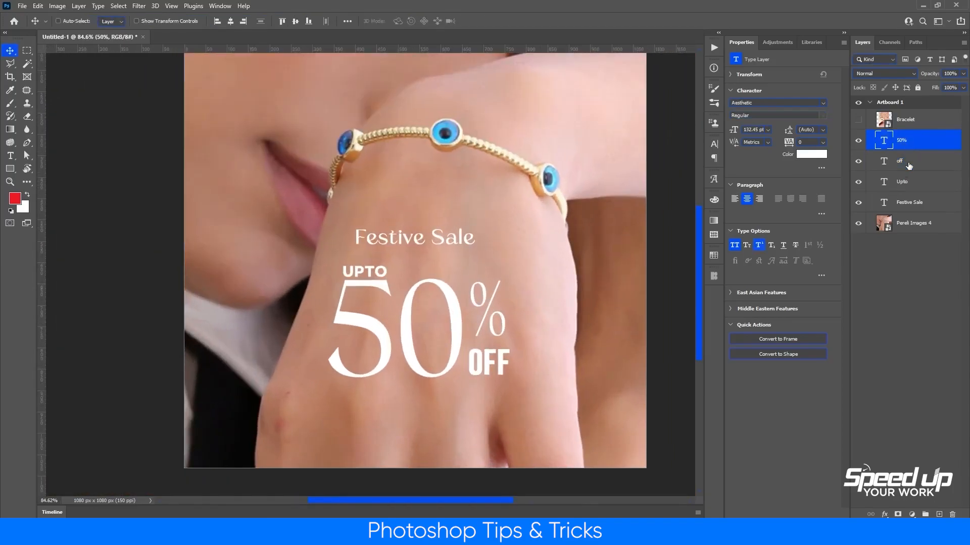
left_click(924, 188, "shift")
key("ctrl+t")
left_click_drag(509, 266, 519, 310)
key("Return")
Step: Try copying the photo area inside the UPTO, 50% and OFF letter shapes to a new layer, with those text layers hidden
left_click(886, 145, "ctrl+shift")
left_click_drag(858, 182, 858, 141)
left_click(895, 228)
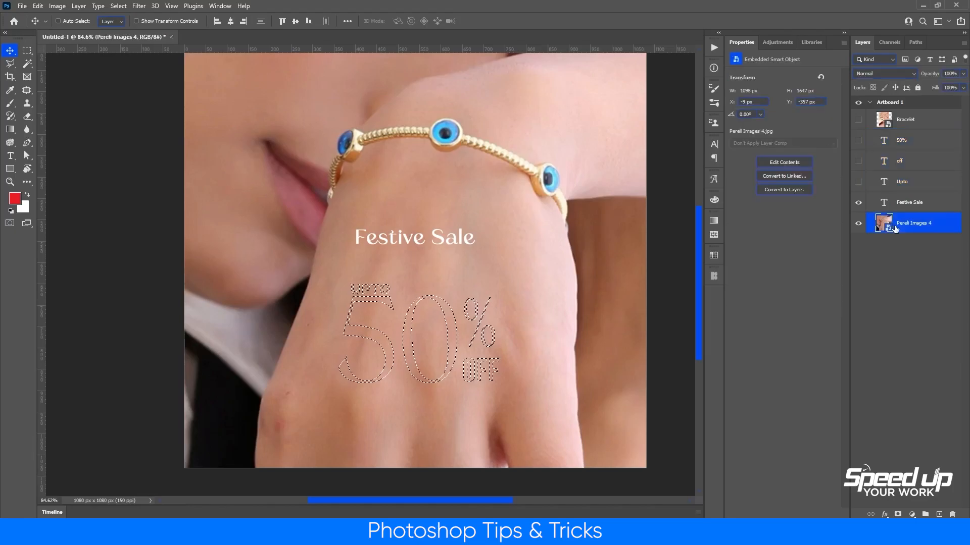
key("ctrl+j")
double_click(943, 226)
left_click(625, 378)
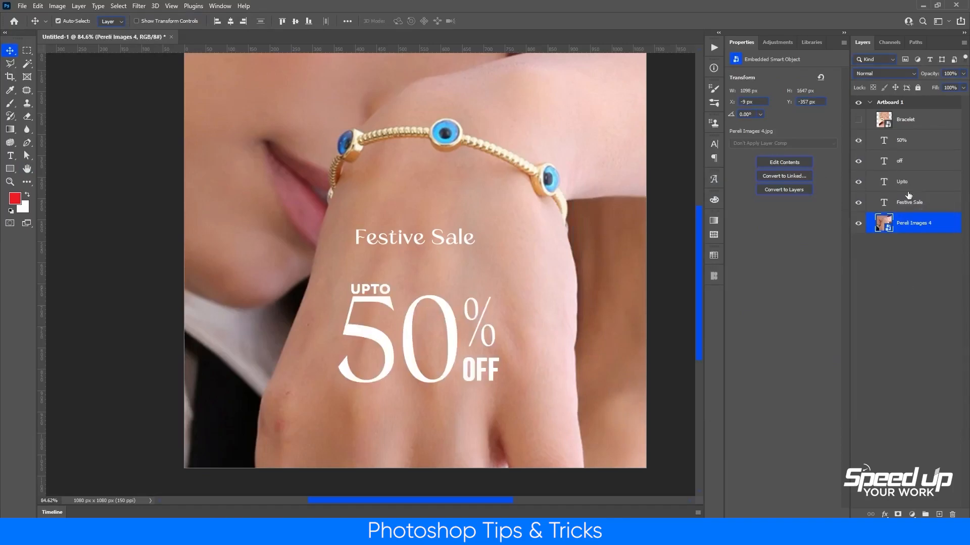
Step: Move the Festive Sale heading down, closer to the UPTO text
left_click(908, 201)
left_click_drag(548, 238, 511, 211)
scroll(500, 222, "down", 1)
left_click_drag(509, 273, 511, 274)
Step: Set the font style of the OFF text to Book
left_click(507, 368, "ctrl")
left_click(899, 160)
left_click(822, 115)
left_click(774, 150)
left_click_drag(606, 293, 597, 295)
left_click(822, 115)
left_click(781, 142)
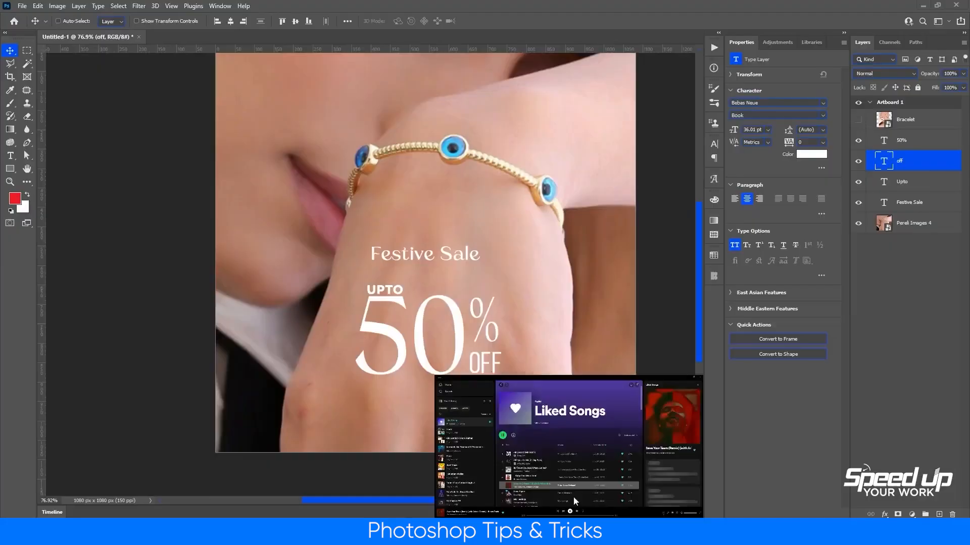
Step: Draw a white-filled rectangle of about 419 × 57 px below the 50% text, layered directly above the photo
left_click(368, 293)
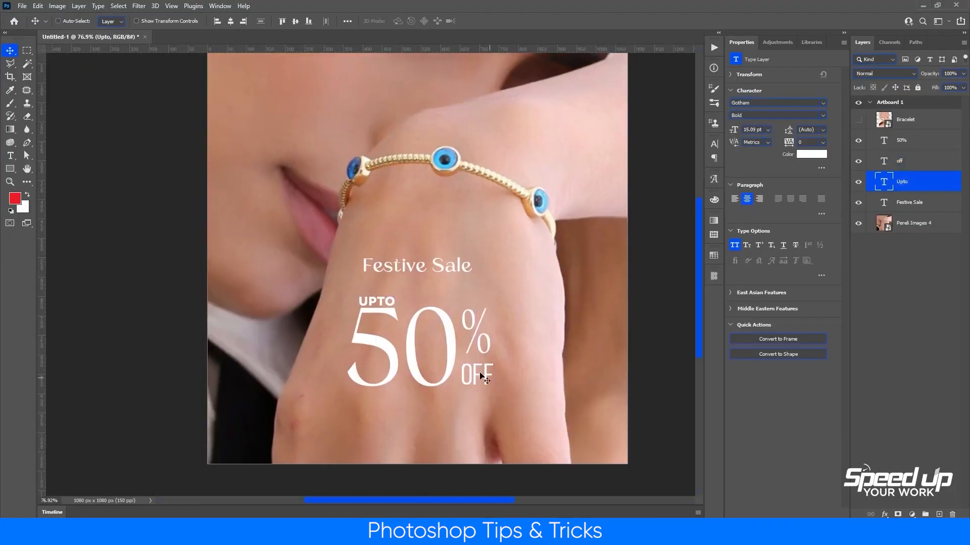
left_click(941, 228)
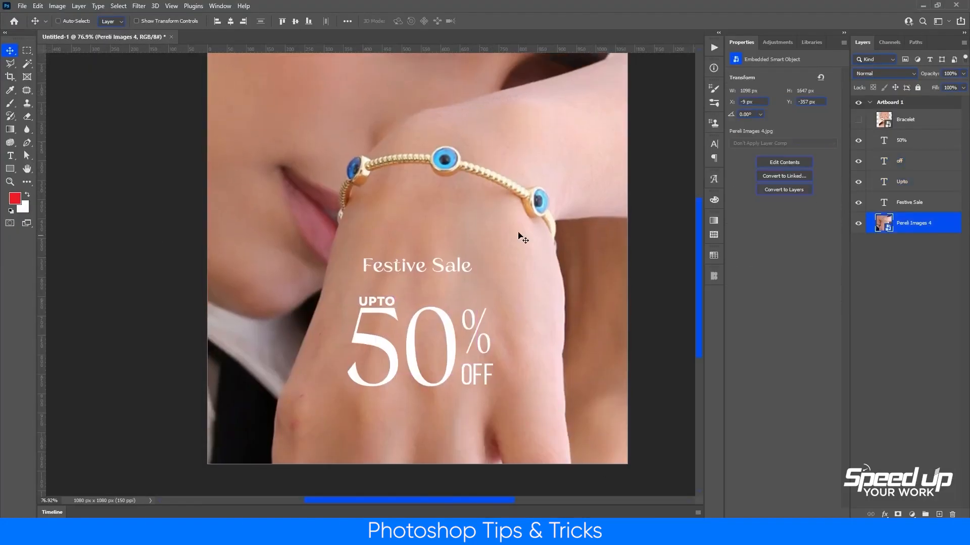
left_click(10, 169)
left_click_drag(502, 440, 502, 440)
left_click(150, 21)
left_click(89, 40)
left_click(113, 21)
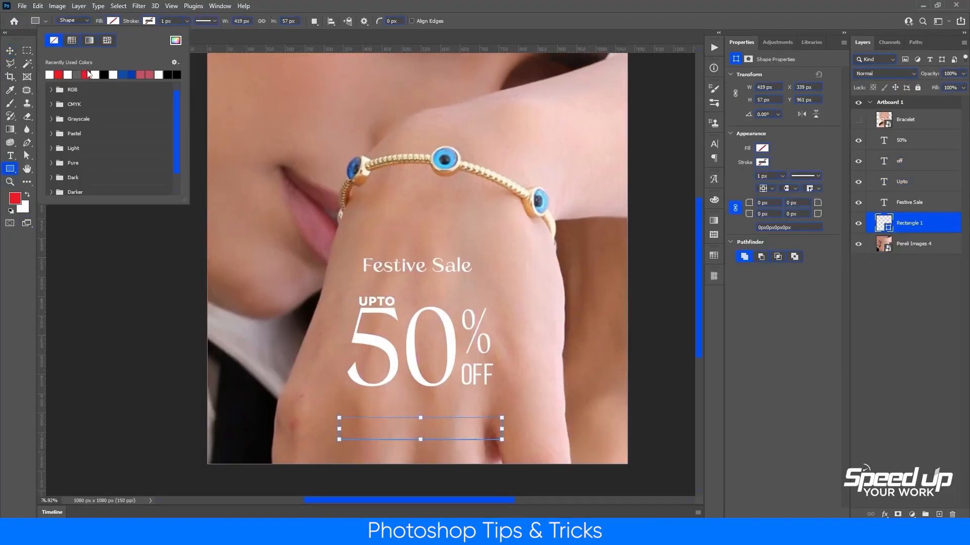
left_click(52, 72)
Step: Center the white rectangle horizontally on the artboard and move it up to Y 938 px
key("v")
key("ctrl+a")
left_click(230, 21)
left_click_drag(528, 375, 527, 365)
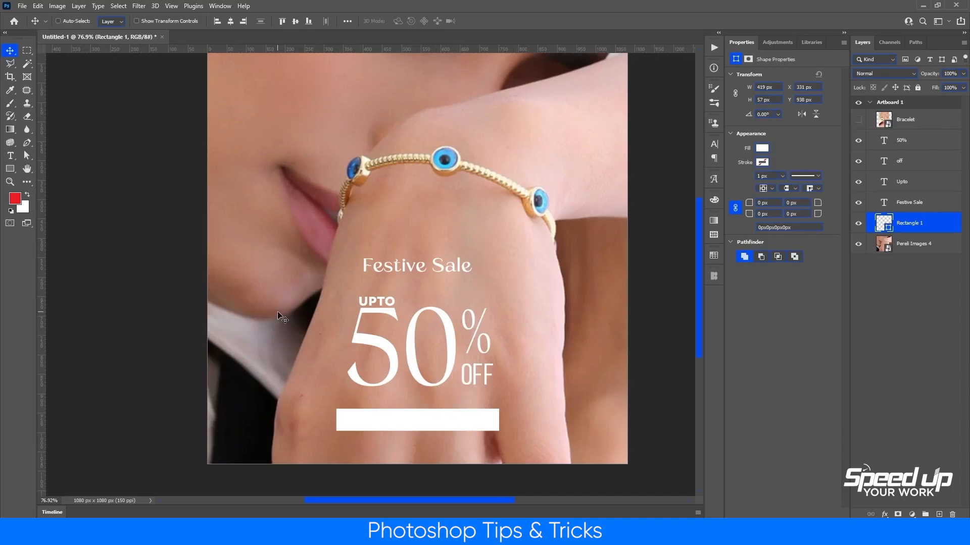
Step: Duplicate the UPTO text just above the white rectangle and move the copy's layer above the 50% layer
left_click_drag(523, 350, 586, 336)
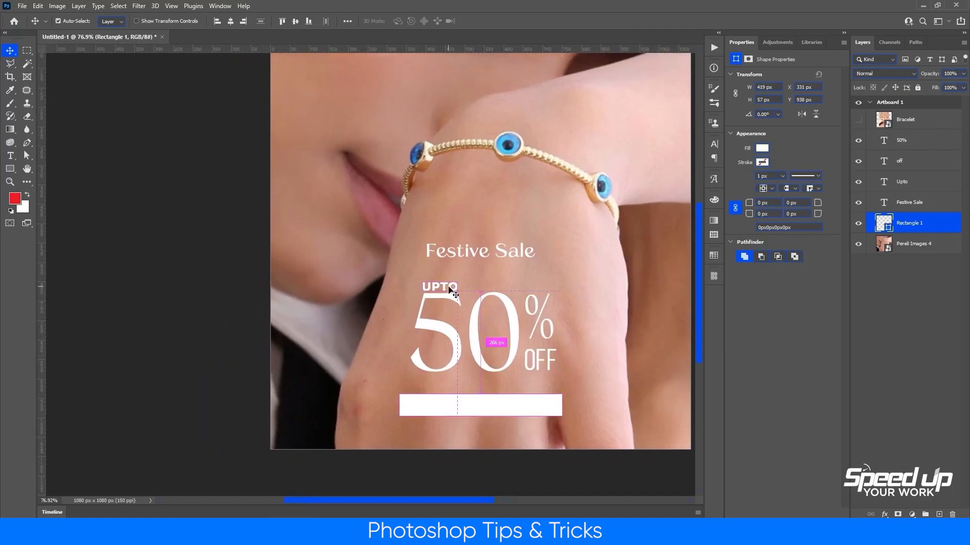
left_click(448, 290, "ctrl")
left_click(463, 252, "ctrl")
left_click_drag(462, 254, 454, 243)
key("t")
key("b")
key("v")
left_click(435, 278, "ctrl")
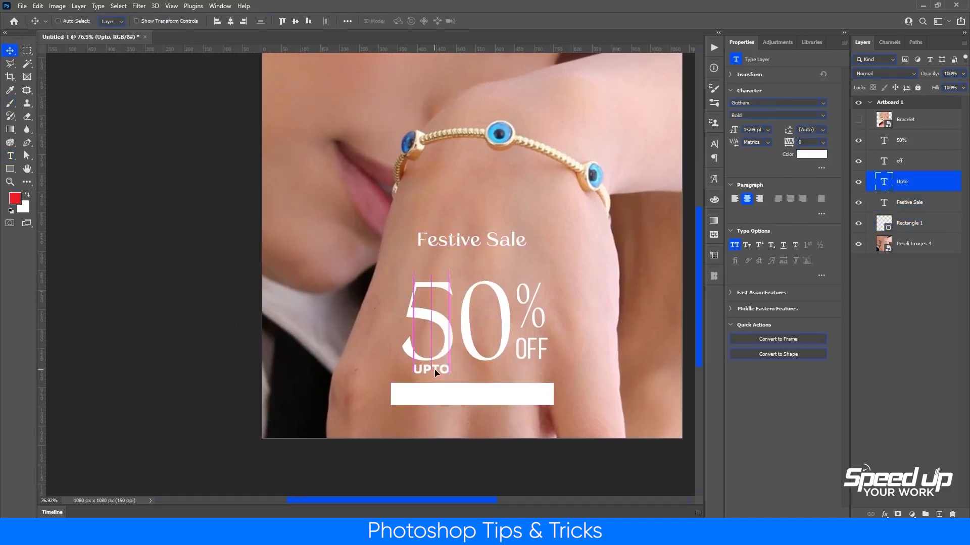
left_click_drag(462, 369, 461, 369)
left_click_drag(908, 181, 903, 132)
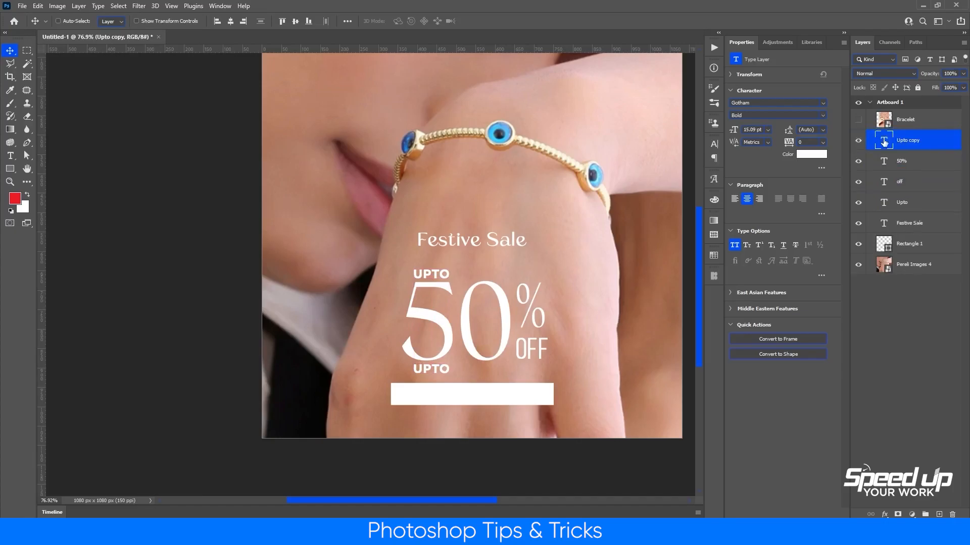
Step: Paste the hashtag into the duplicated text so it reads #PerelionyouUpto, and move it onto the white rectangle
double_click(883, 141)
key("ctrl+v")
left_click(10, 50)
left_click_drag(488, 375, 524, 402)
Step: Set the hashtag text's color to black (000000) and center it on the white rectangle
left_click(811, 154)
left_click(687, 392)
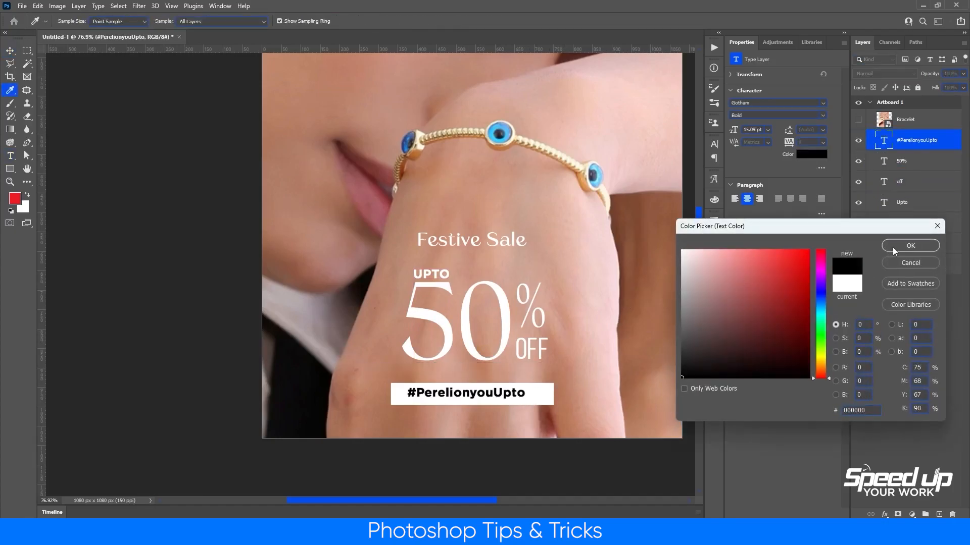
left_click(909, 245)
left_click(230, 21)
left_click(295, 21)
Step: Knock the hashtag letters out of the white rectangle with an inverted layer mask, hiding the hashtag text layer
left_click(906, 148)
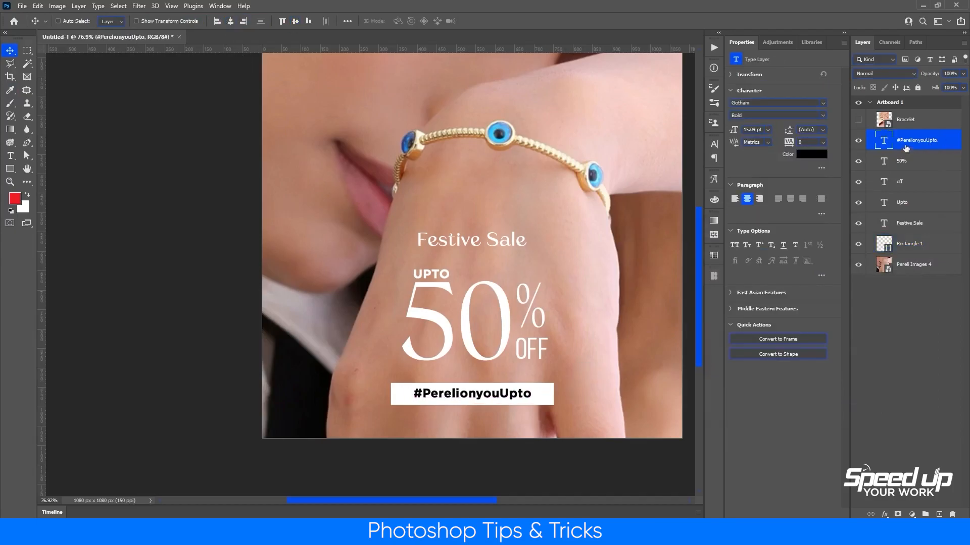
left_click(858, 141)
left_click(912, 244)
left_click(897, 514)
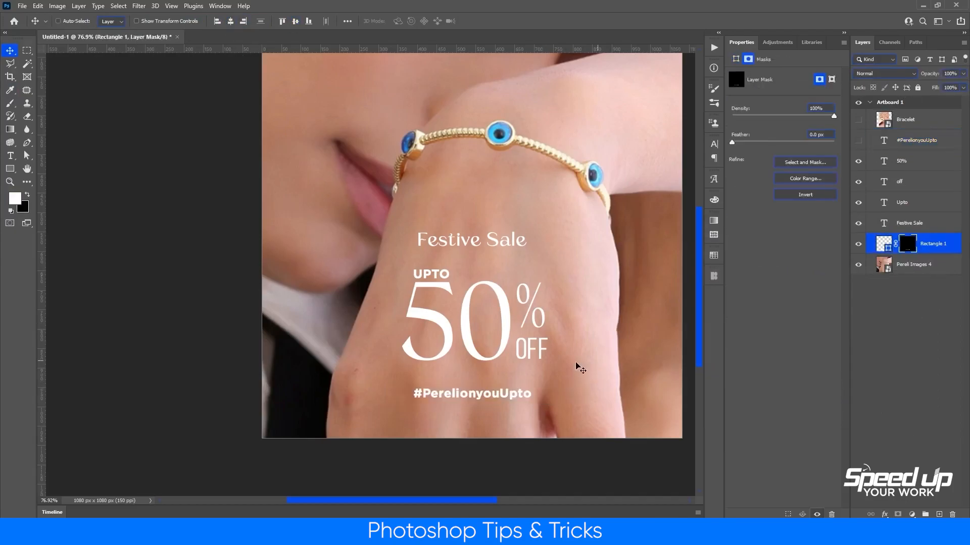
key("ctrl+i")
Step: Shorten the white rectangle by moving the anchor points at both of its ends inward
key("a")
left_click_drag(588, 367, 528, 428)
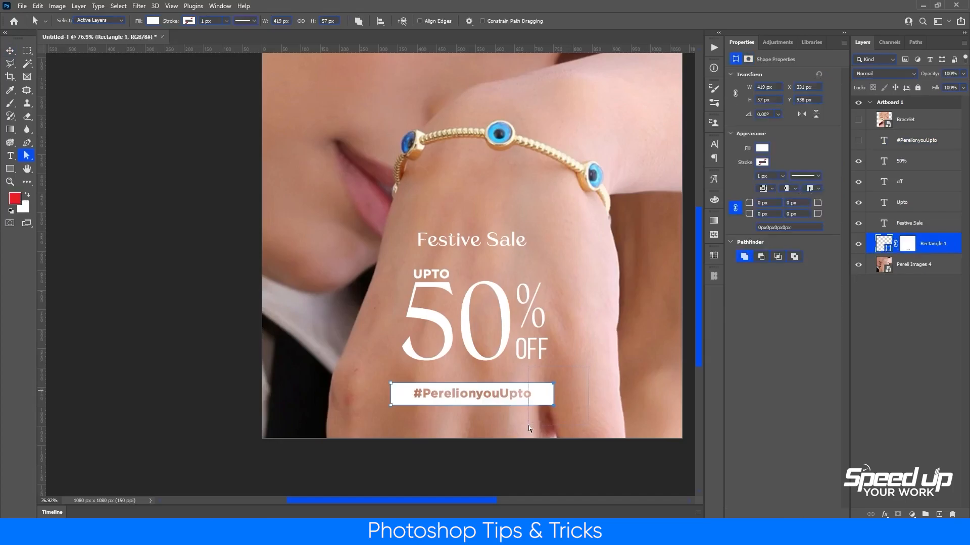
left_click_drag(351, 360, 428, 432)
key("shift+Right")
key("shift+Right")
key("shift+Right")
key("v")
Step: Scale the placed Pereli logo to about 171 × 68 px and position it in the artboard's upper-left corner
scroll(429, 435, "down", 1)
left_click_drag(576, 352, 569, 369)
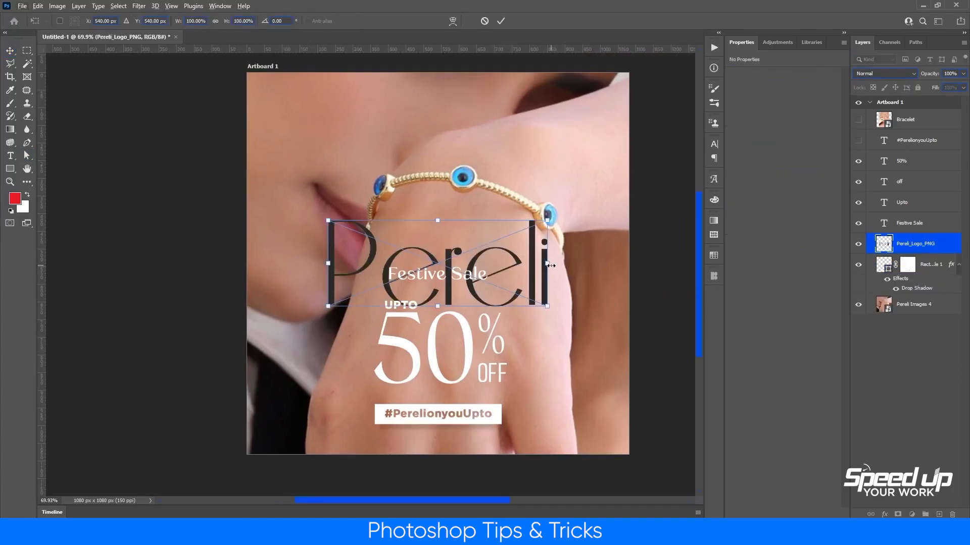
left_click_drag(566, 315, 392, 275)
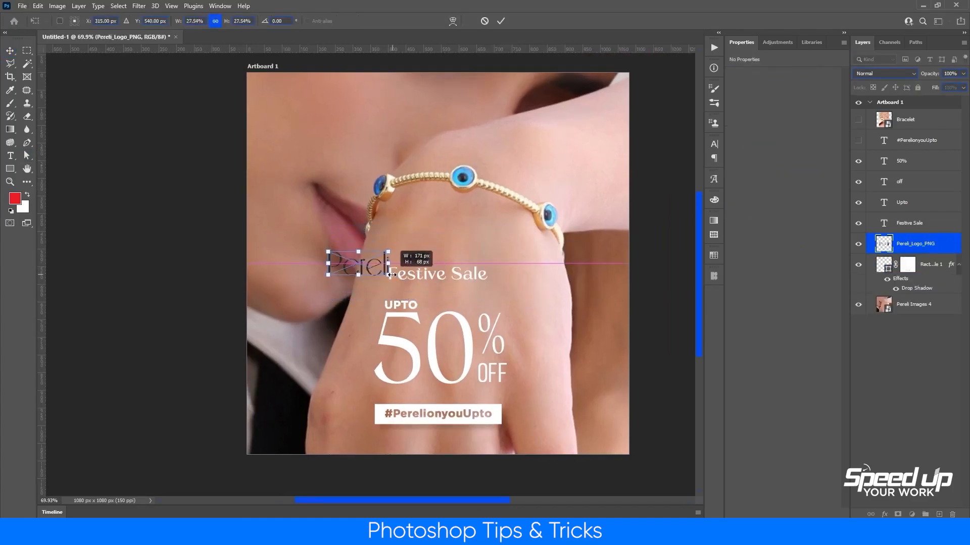
key("Return")
left_click_drag(368, 115, 351, 101)
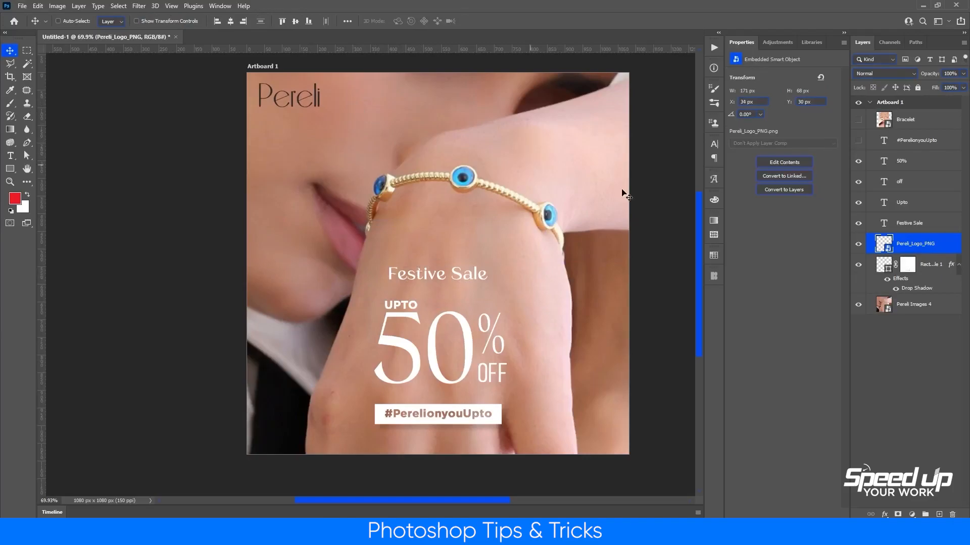
Step: Move the Pereli logo layer above the 50% layer and apply a white Color Overlay to it
left_click_drag(911, 241, 920, 169)
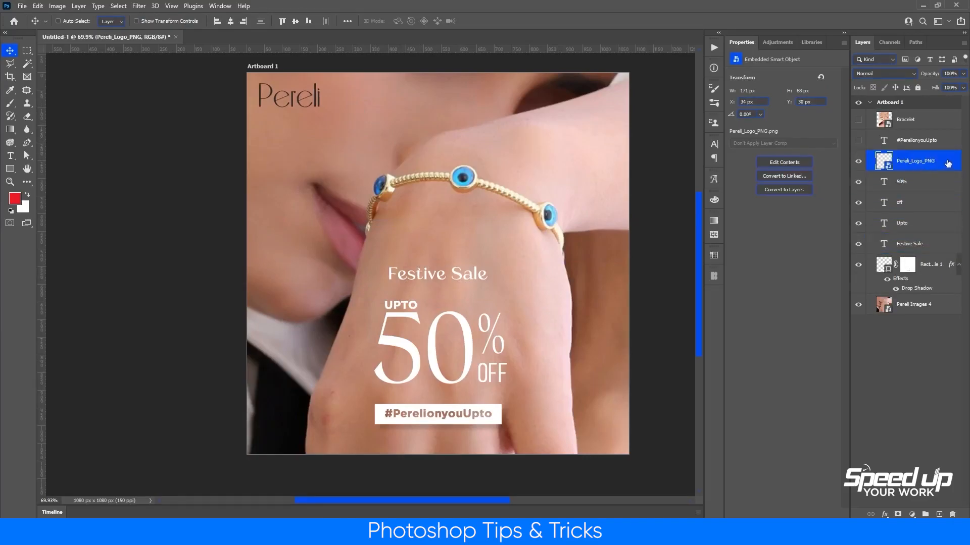
double_click(942, 165)
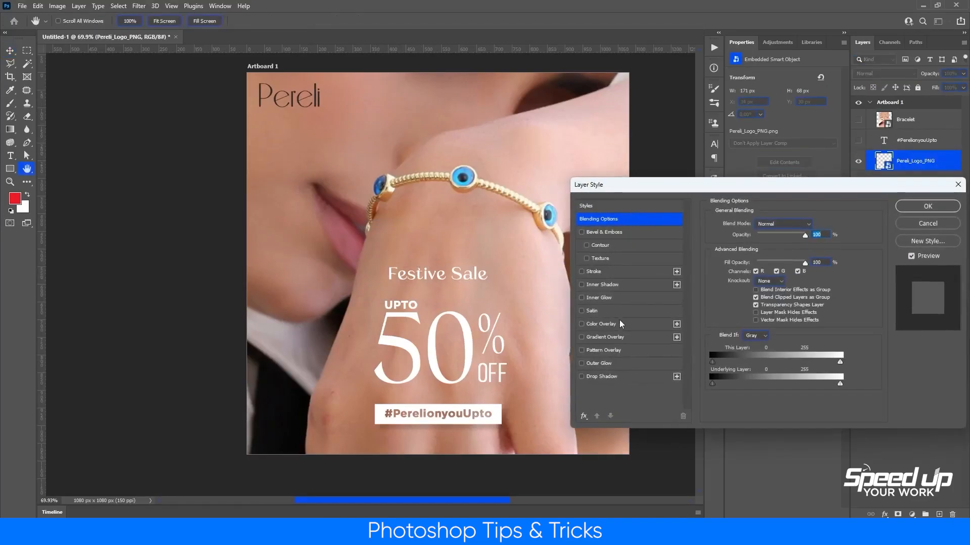
left_click(621, 323)
left_click(813, 227)
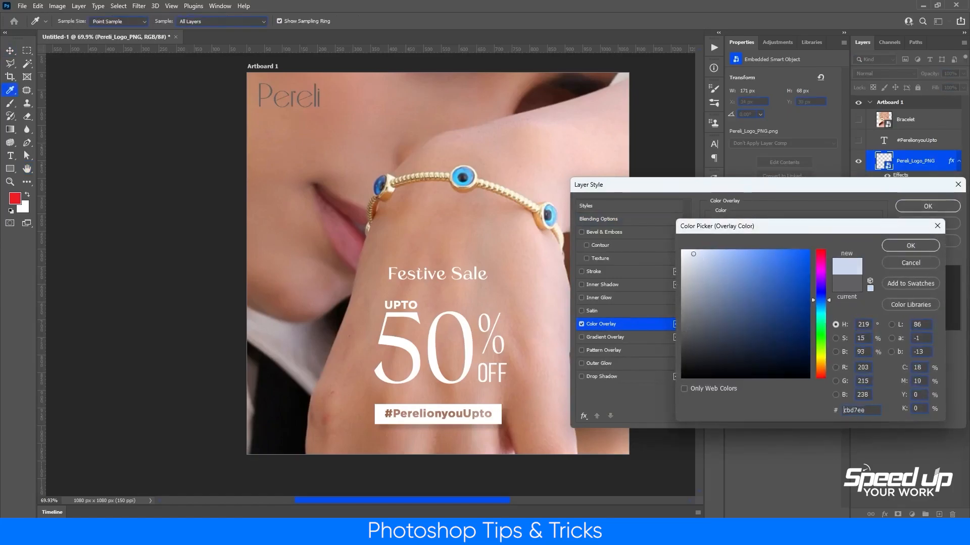
left_click(894, 244)
left_click(928, 206)
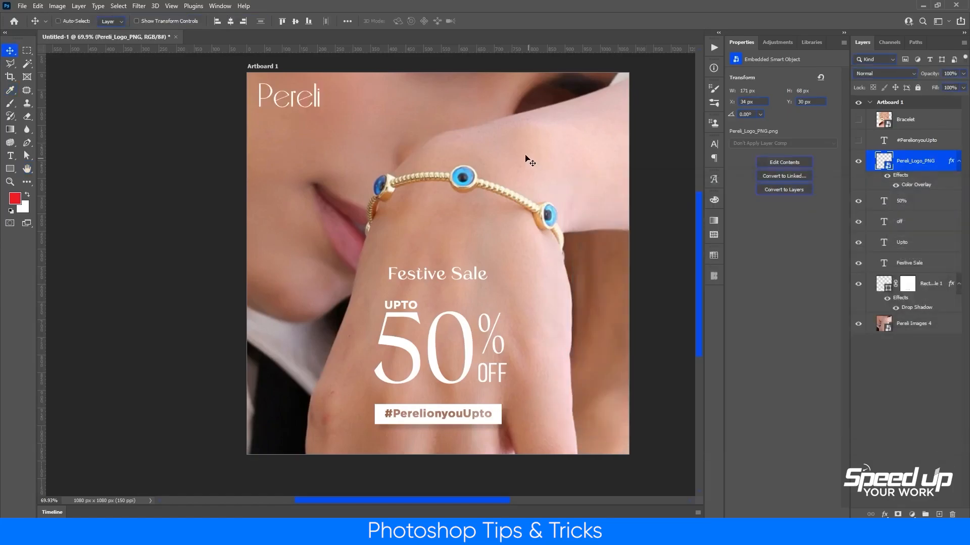
Step: Enlarge the Festive Sale heading to about 24.33 pt
left_click_drag(526, 151, 504, 140)
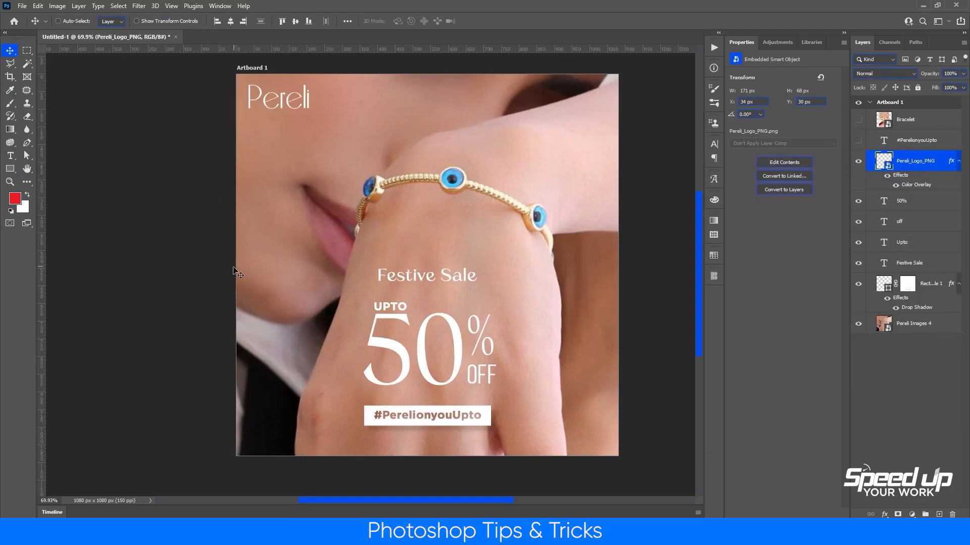
scroll(166, 280, "down", 1)
left_click_drag(160, 279, 160, 291)
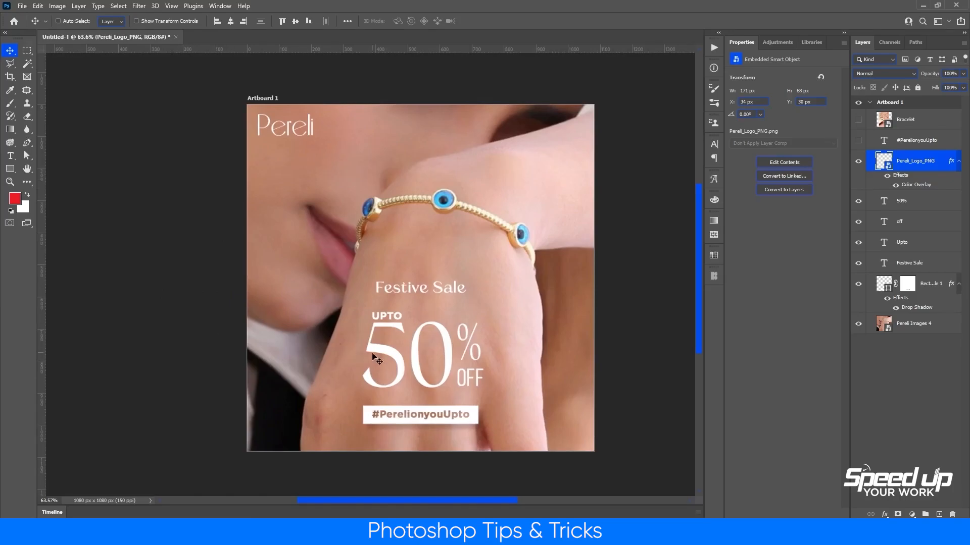
scroll(457, 410, "up", 1)
left_click(455, 279)
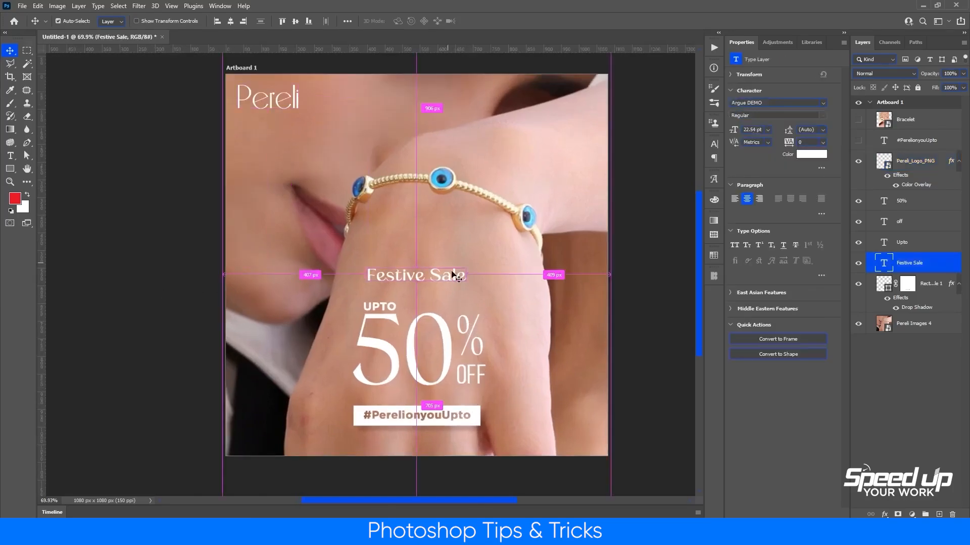
key("t")
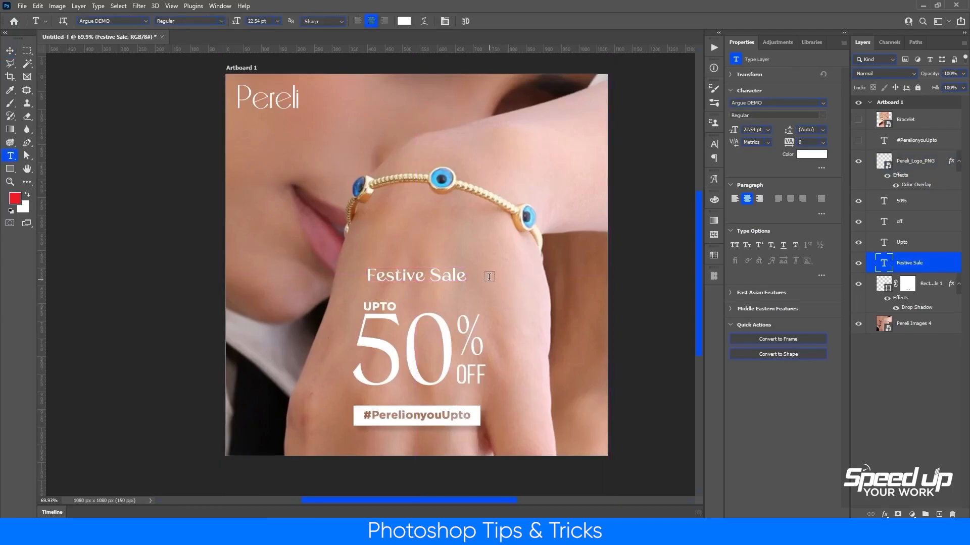
left_click(10, 50)
key("ctrl+t")
left_click_drag(466, 267, 471, 264)
key("Return")
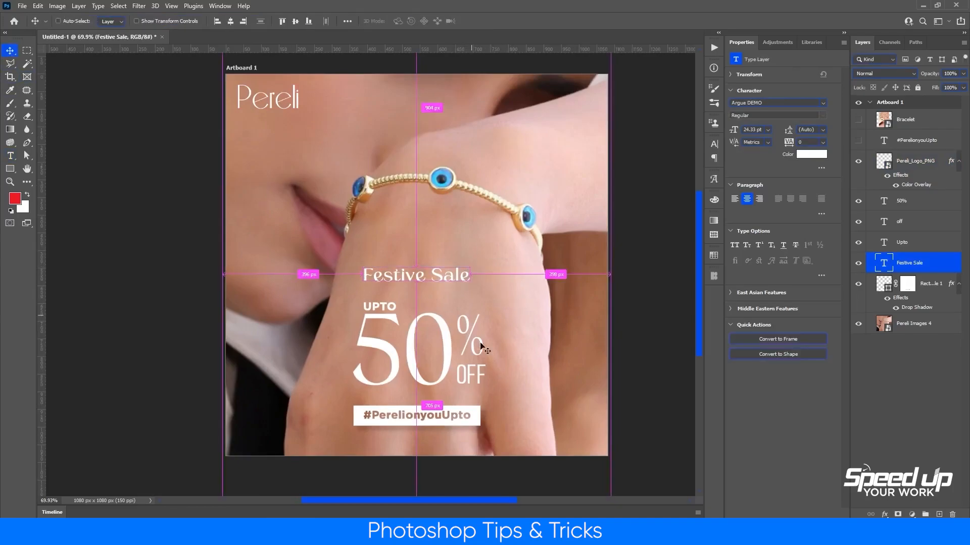
Step: Delete the masked white rectangle behind the hashtag and show the hashtag text layer
scroll(449, 428, "up", 4)
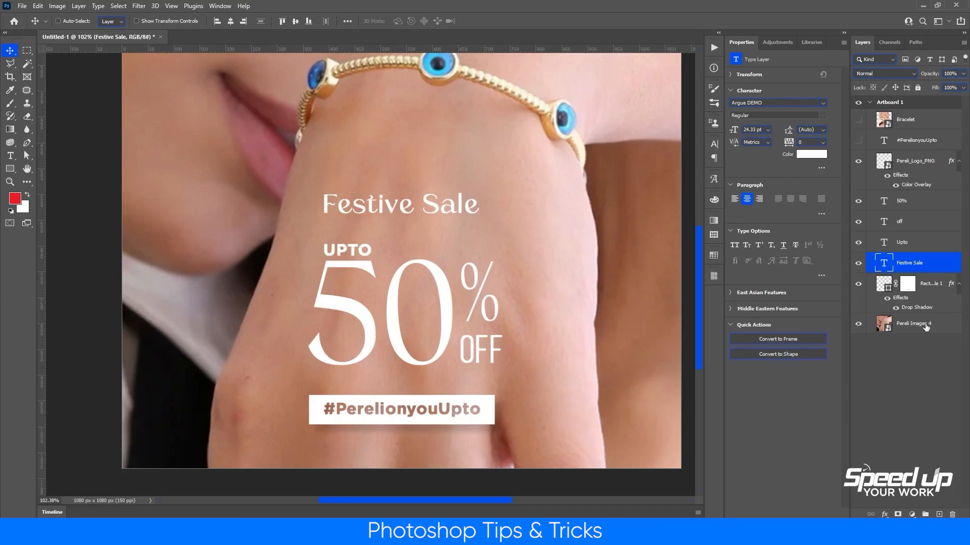
left_click(491, 418, "ctrl")
key("Delete")
left_click(859, 141)
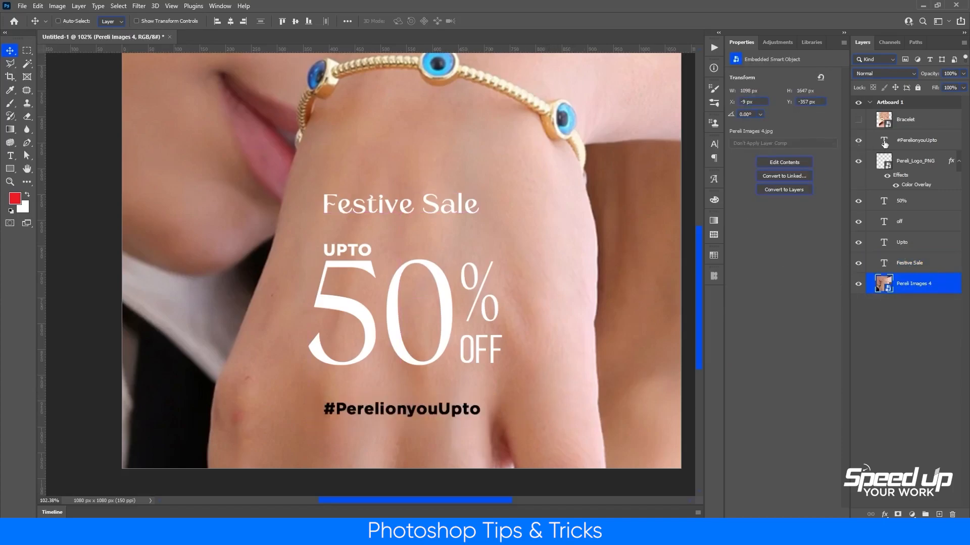
Step: Remove "Upto" from the end of the hashtag text so it reads #Perelionyou
double_click(884, 141)
left_click(479, 408)
key("BackSpace")
key("BackSpace")
key("BackSpace")
key("BackSpace")
Step: Set the #Perelionyou text's font style to Medium and its tracking to 75
left_click(778, 115)
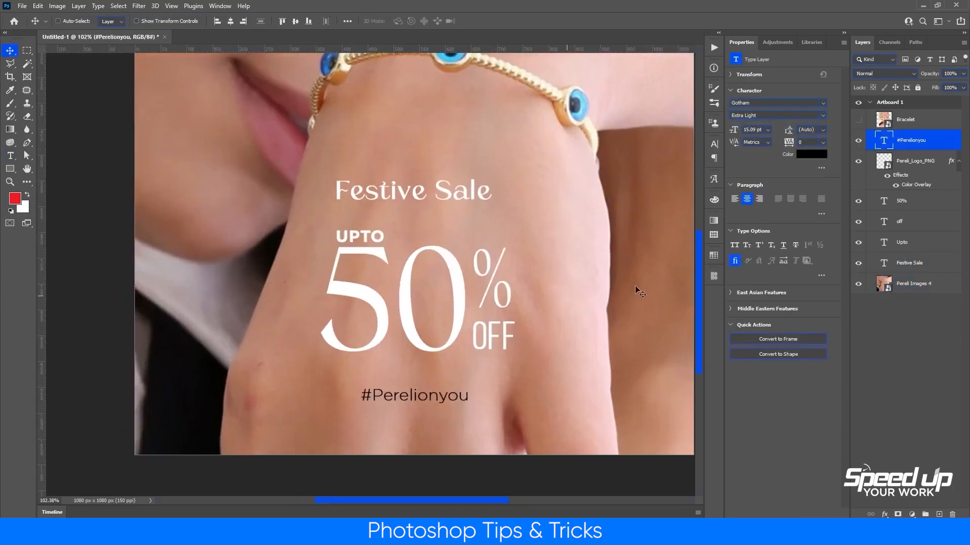
left_click(823, 116)
left_click(742, 150)
left_click(823, 144)
left_click(813, 246)
scroll(543, 376, "down", 1)
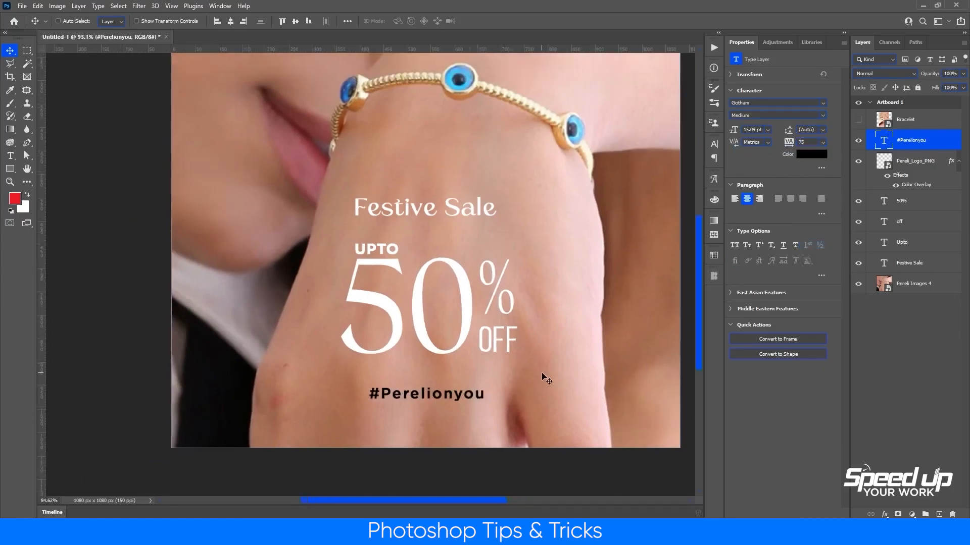
Step: Browse the font choices for the 50% text and set its font to Evafiya
left_click_drag(537, 357, 545, 374)
scroll(541, 389, "up", 1)
scroll(533, 392, "down", 3)
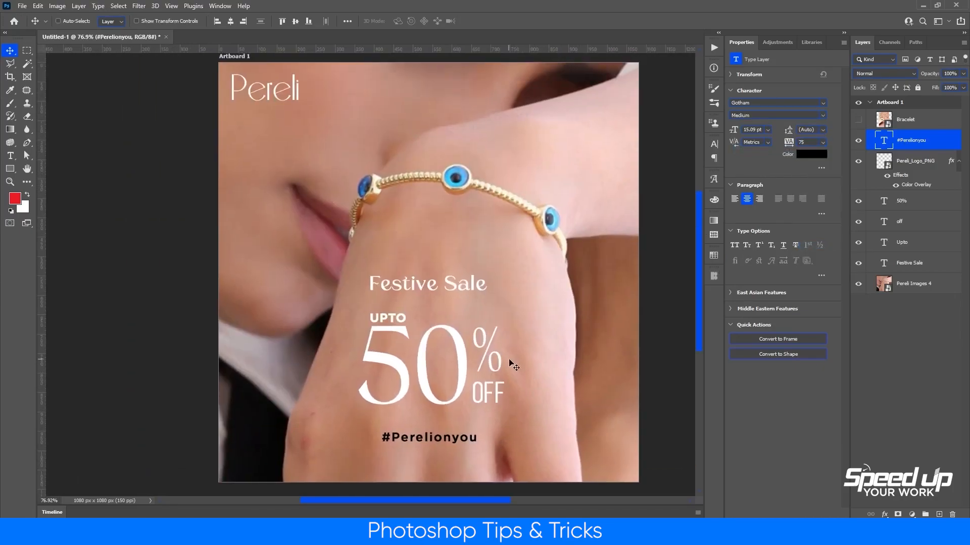
scroll(520, 380, "down", 2)
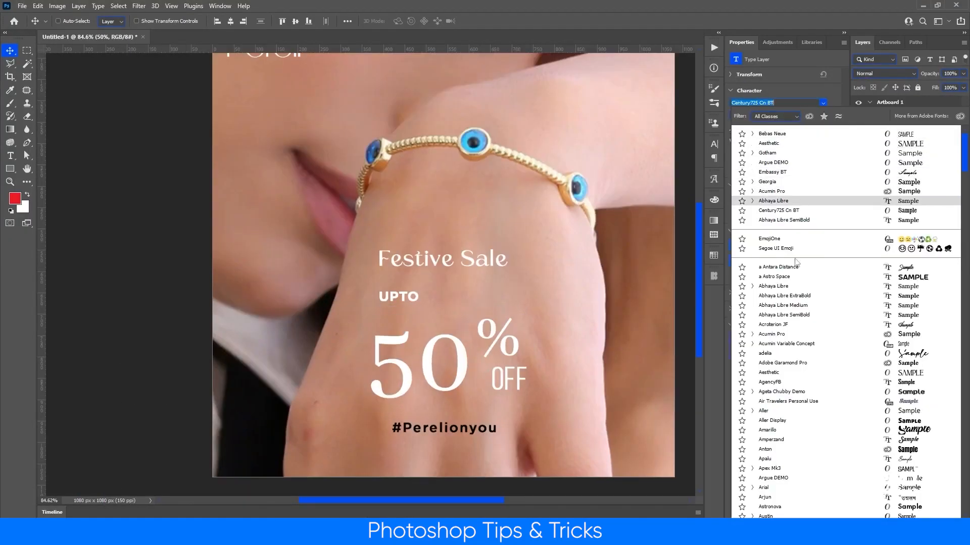
scroll(793, 374, "down", 2)
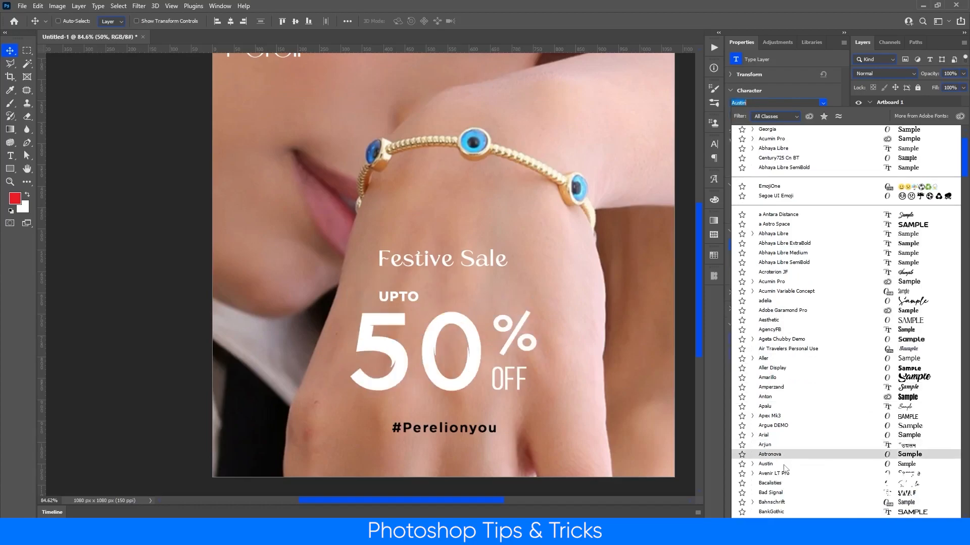
scroll(782, 454, "down", 10)
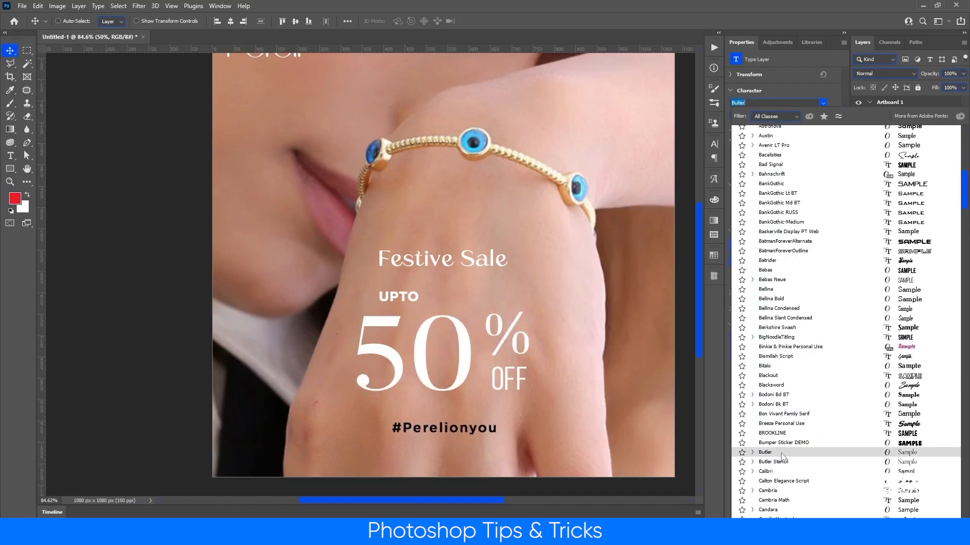
scroll(780, 462, "down", 9)
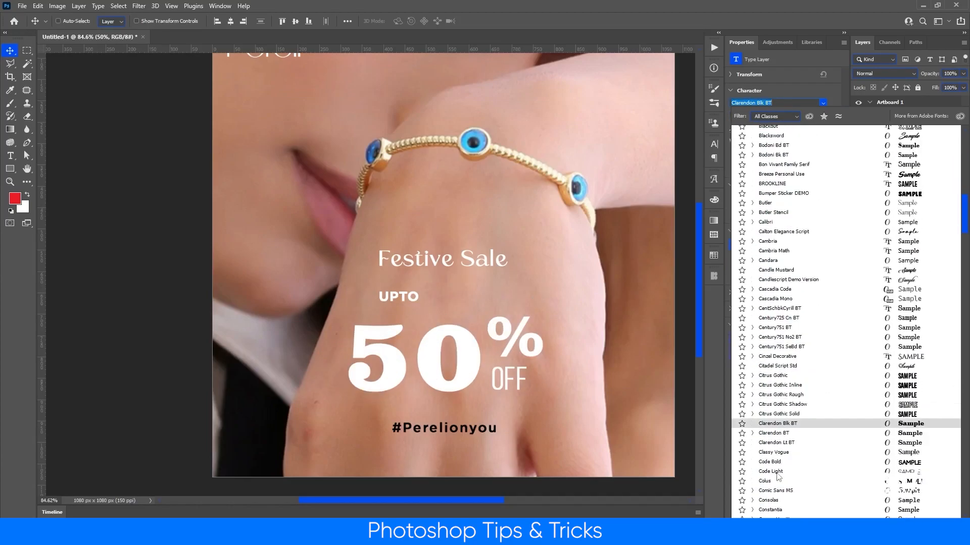
scroll(780, 474, "down", 5)
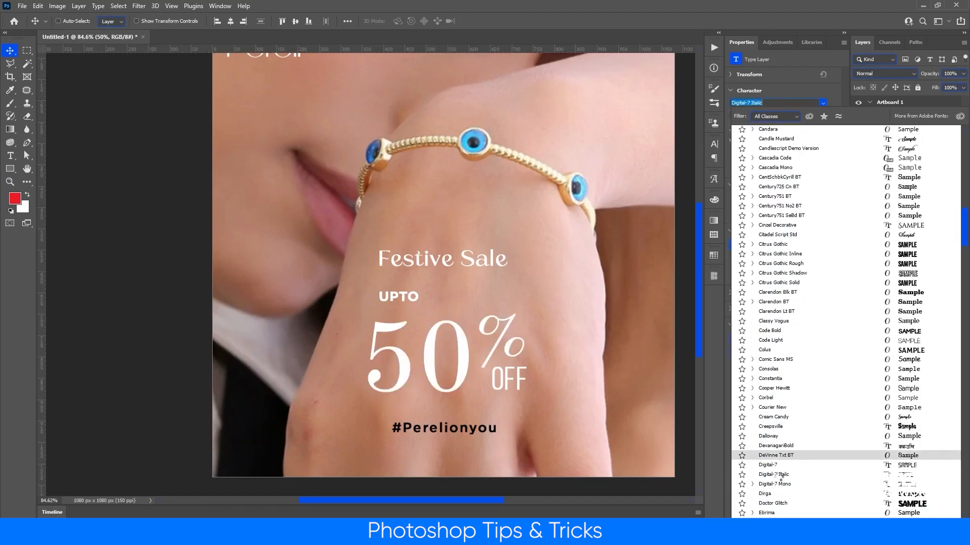
scroll(780, 468, "down", 2)
scroll(774, 474, "down", 1)
left_click(770, 463)
Step: Resize the Upto text and move it so it sits just above the 5 of the 50% text
left_click_drag(549, 334, 582, 291)
scroll(582, 291, "up", 2)
left_click_drag(558, 304, 558, 287)
scroll(450, 283, "up", 5)
left_click(399, 223, "ctrl")
key("ctrl+t")
key("Return")
left_click_drag(410, 226, 380, 232)
Step: Adjust the Upto and OFF texts around the 50%, and restyle #Perelionyou in white Evafiya at 19.82 pt
scroll(493, 321, "down", 5)
scroll(511, 332, "up", 1)
left_click_drag(558, 358, 555, 336)
scroll(530, 295, "down", 5)
scroll(533, 297, "up", 5)
left_click(502, 297, "ctrl")
left_click(395, 260, "ctrl")
left_click(500, 310, "ctrl+shift")
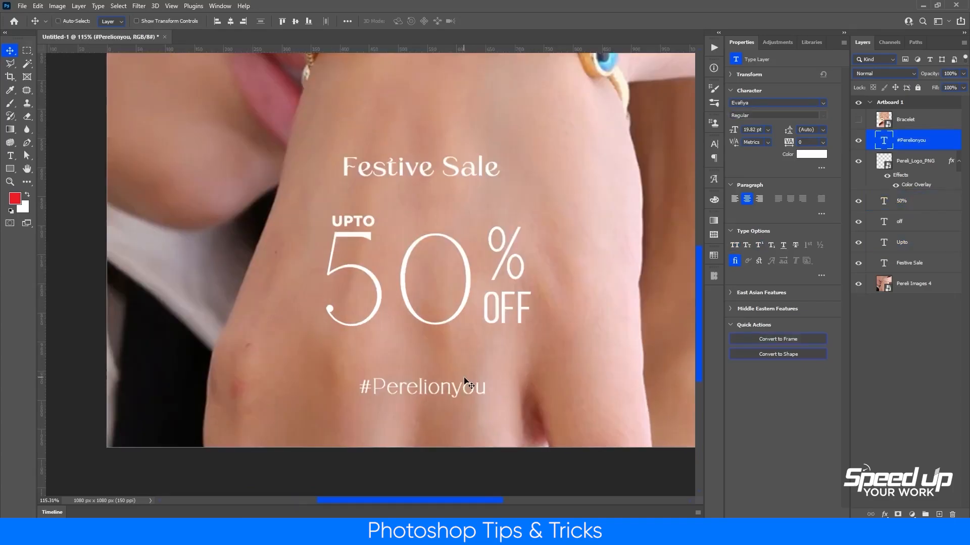
Step: Move the #Perelionyou text directly beneath the Festive Sale heading
scroll(467, 379, "down", 3)
scroll(505, 369, "down", 2)
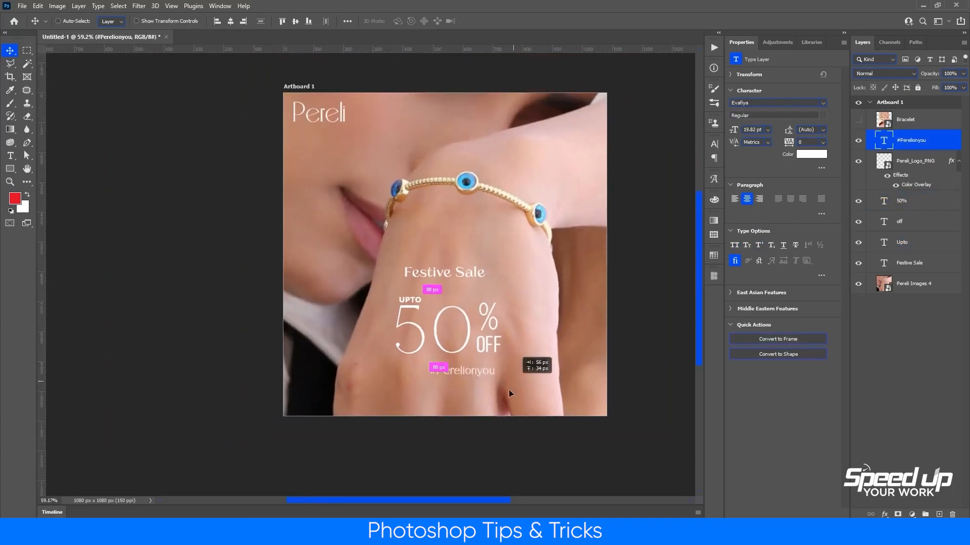
scroll(535, 363, "up", 2)
scroll(480, 423, "down", 1)
left_click_drag(480, 423, 482, 272)
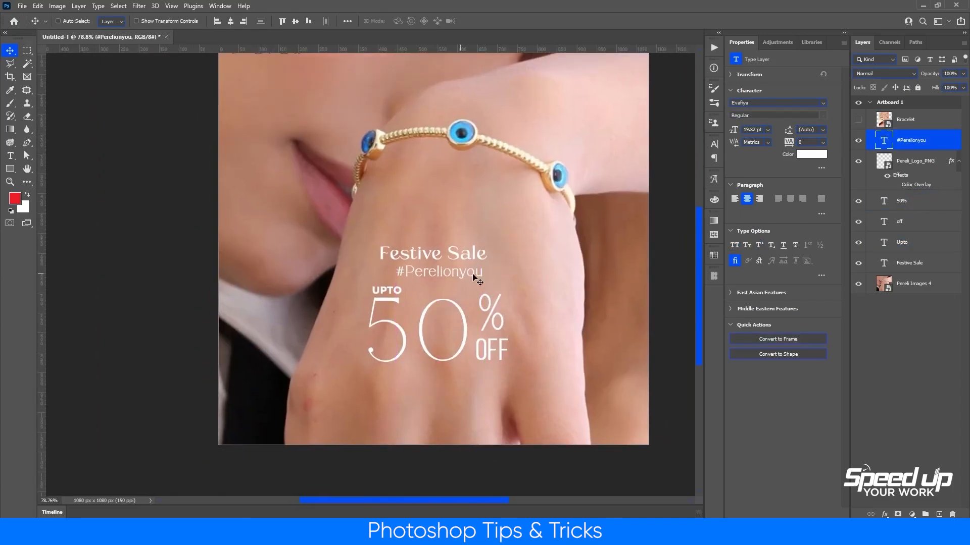
Step: Set the Festive Sale heading in Evafiya at 35.84 pt and place it just above the hashtag at full opacity
left_click(467, 253)
scroll(472, 227, "up", 2)
key("ctrl+t")
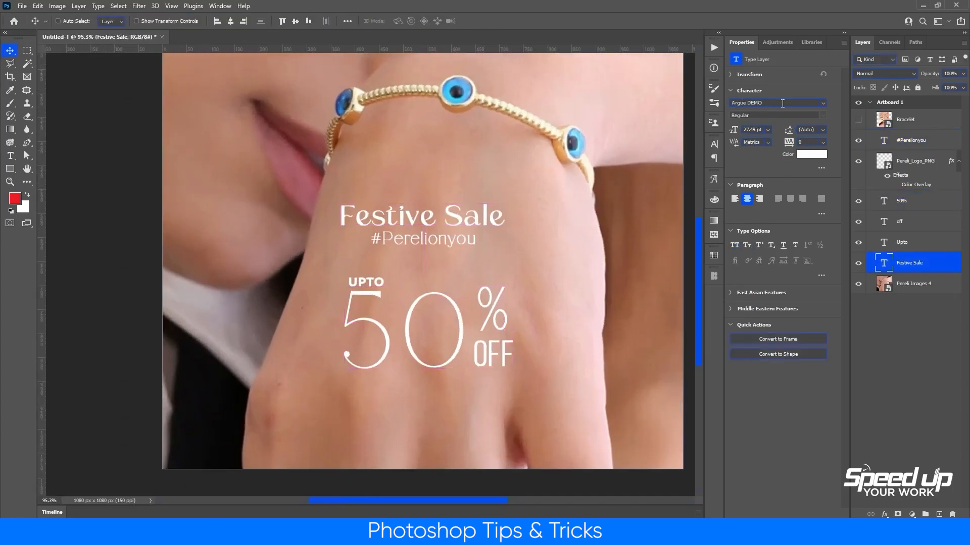
left_click(778, 103)
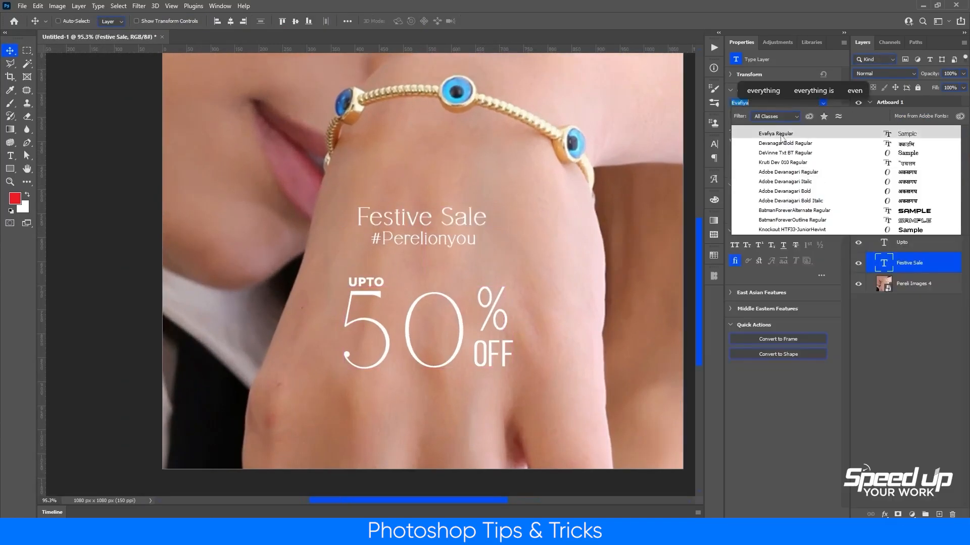
left_click(783, 134)
left_click_drag(487, 206, 504, 199)
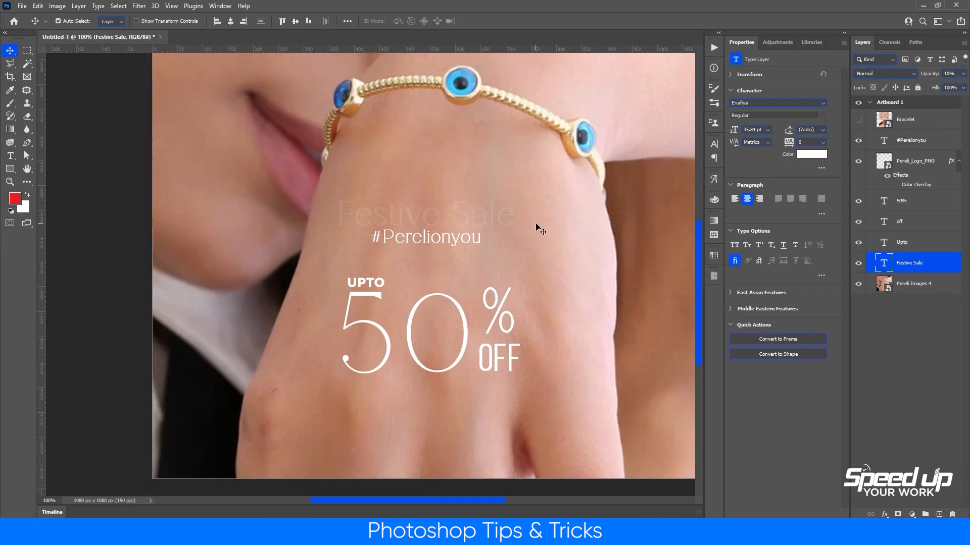
key("0")
key("ctrl+0")
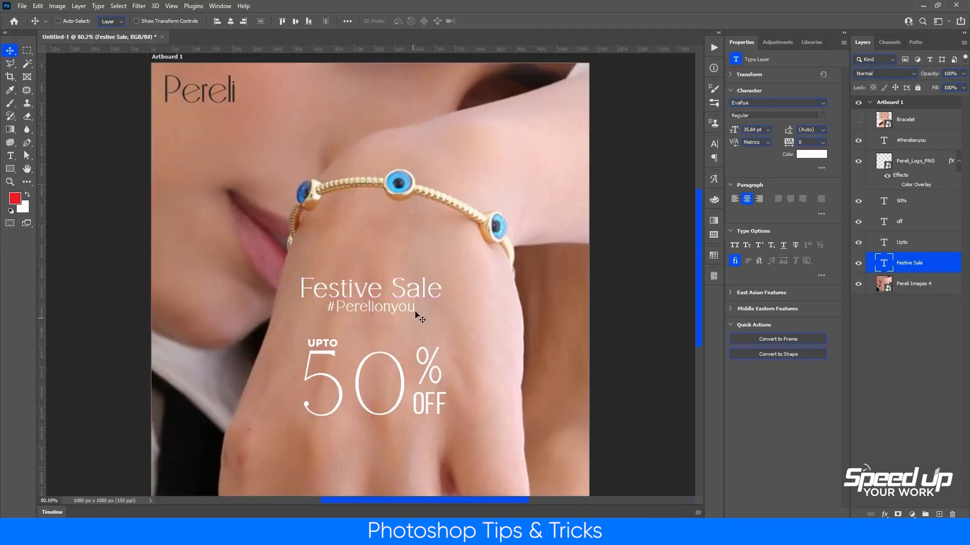
left_click_drag(419, 295, 419, 291)
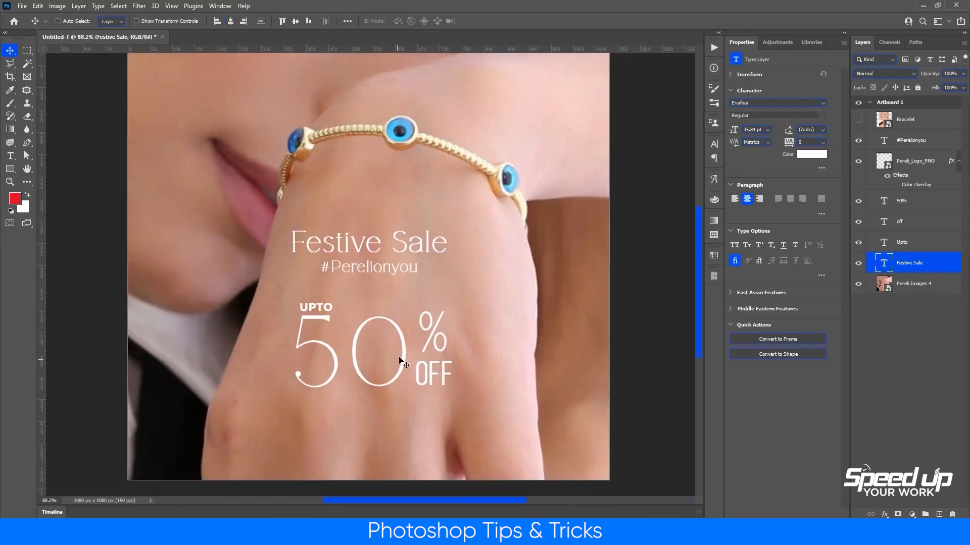
Step: Tighten the kerning between the 5 and the 0 in the 50% text
left_click(860, 198)
double_click(326, 348)
left_click_drag(348, 343, 318, 338)
key("alt+Left")
key("alt+Left")
key("alt+Left")
key("alt+Left")
key("alt+Left")
key("alt+Left")
key("alt+Left")
key("alt+Left")
key("alt+Left")
key("alt+Left")
key("alt+Left")
key("alt+Right")
left_click(10, 50)
Step: Reposition the 50% and OFF texts beneath the heading and hashtag
left_click_drag(457, 322, 437, 371)
left_click(422, 361, "ctrl")
left_click_drag(293, 292, 296, 309)
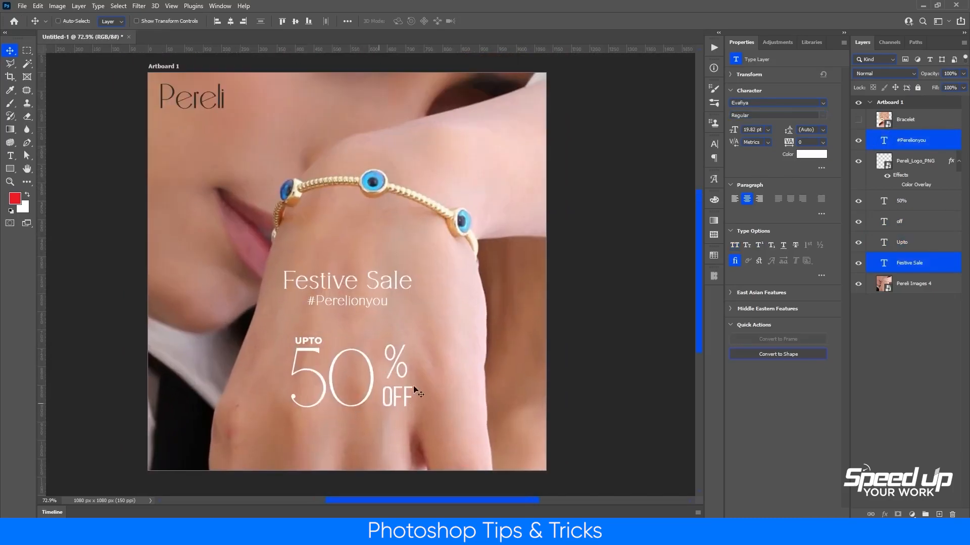
left_click(412, 401)
left_click(406, 371, "ctrl+shift")
left_click_drag(415, 389, 424, 399)
Step: Centre the #Perelionyou text horizontally on the artboard and remove the hidden Bracelet layer
left_click(388, 303, "ctrl")
left_click_drag(415, 280, 445, 292)
key("ctrl+a")
left_click(231, 21)
key("ctrl+d")
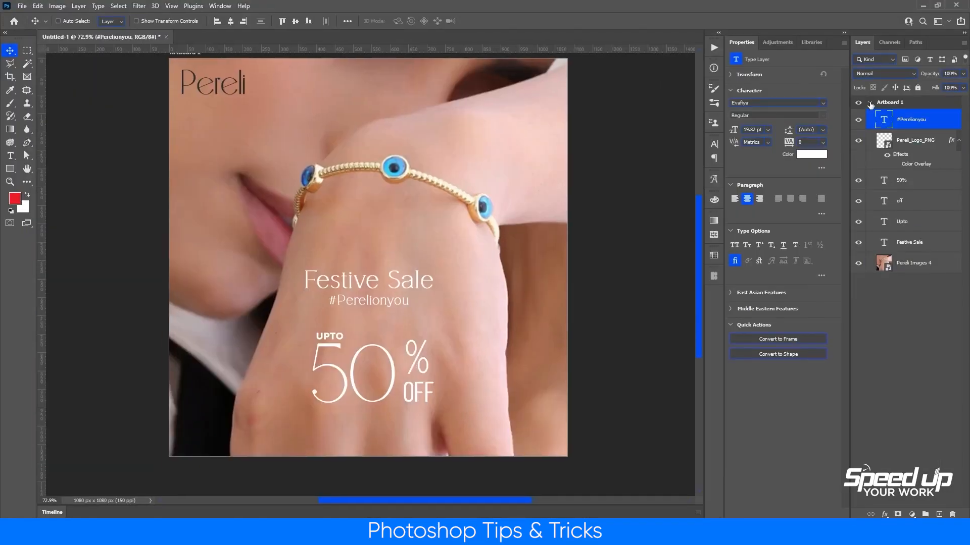
Step: Duplicate Artboard 1 and place the copy beside the original
left_click(870, 103)
scroll(360, 151, "down", 3)
left_click_drag(540, 155, 418, 160)
left_click_drag(290, 199, 498, 203)
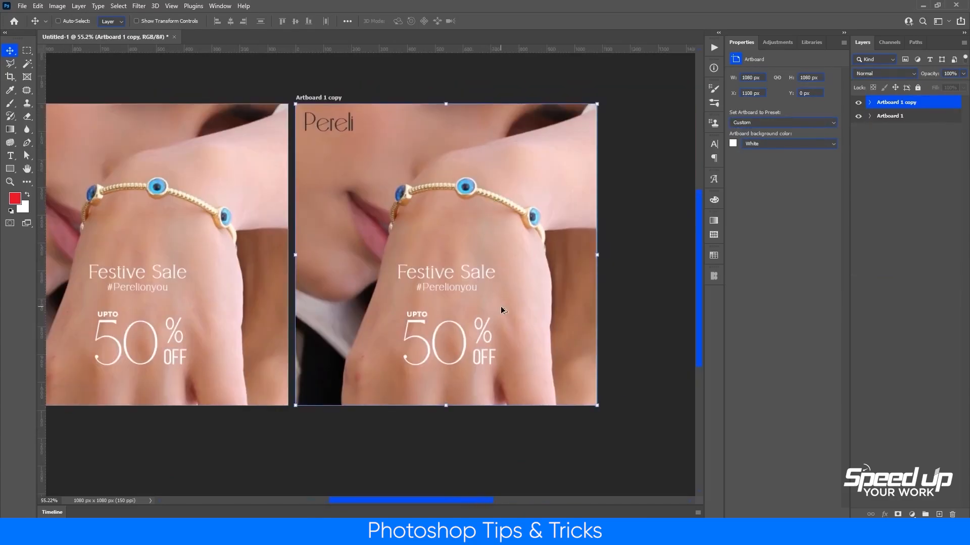
Step: Change the #Perelionyou text colour on Artboard 1 to black
scroll(503, 308, "up", 3)
left_click_drag(520, 284, 603, 291)
scroll(510, 304, "down", 3)
scroll(517, 327, "up", 2)
left_click(487, 276, "ctrl")
left_click_drag(504, 293, 524, 299)
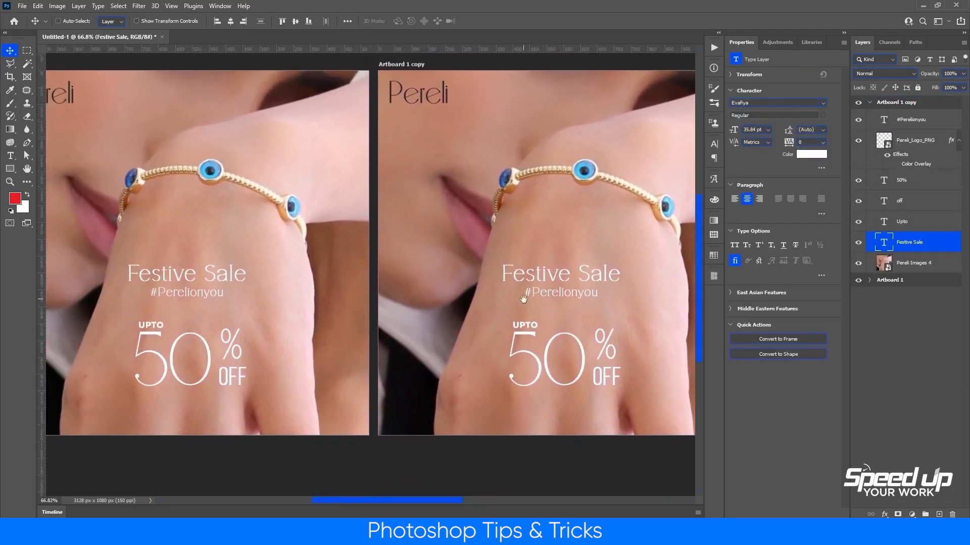
left_click(260, 300, "ctrl")
left_click(805, 157)
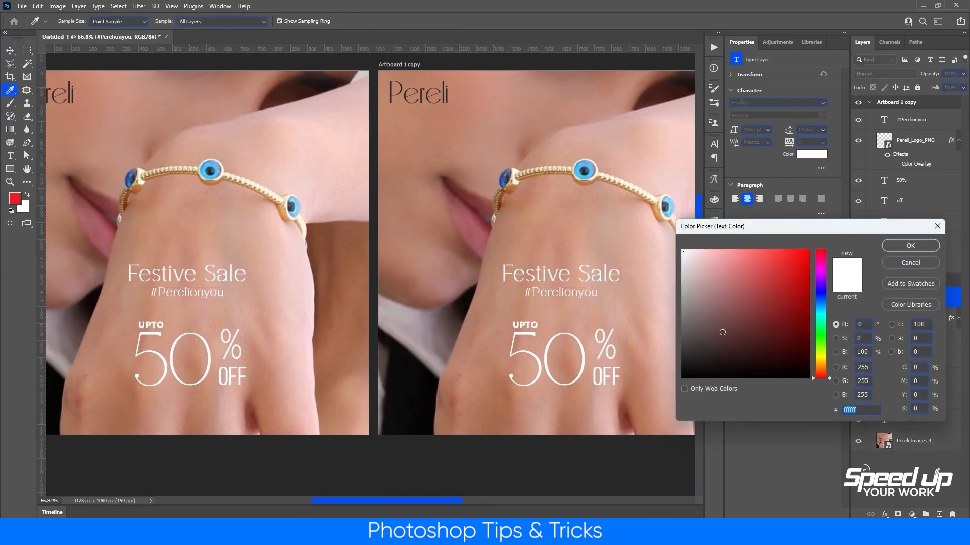
left_click_drag(723, 331, 707, 381)
left_click(893, 248)
Step: Enlarge the black #Perelionyou text on Artboard 1 to 22.24 pt
left_click_drag(290, 260, 366, 256)
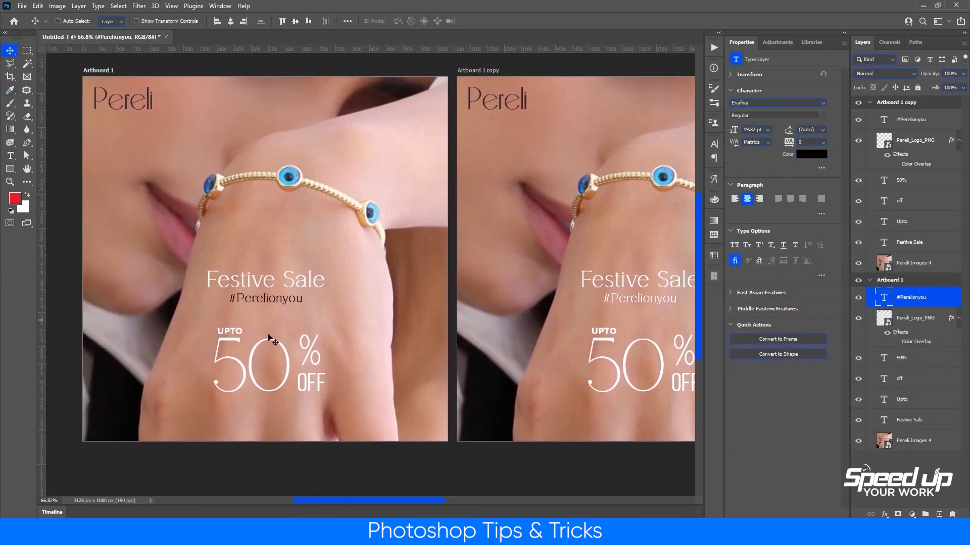
scroll(270, 336, "up", 3)
key("ctrl+t")
left_click_drag(325, 294, 325, 296)
key("Return")
scroll(324, 302, "down", 3)
scroll(274, 302, "up", 5)
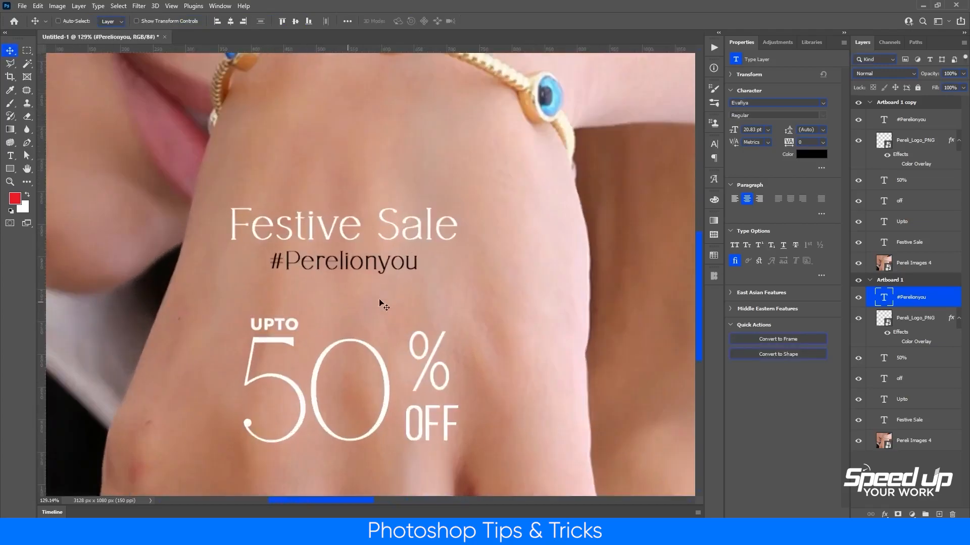
key("ctrl+t")
left_click_drag(418, 277, 445, 262)
key("Return")
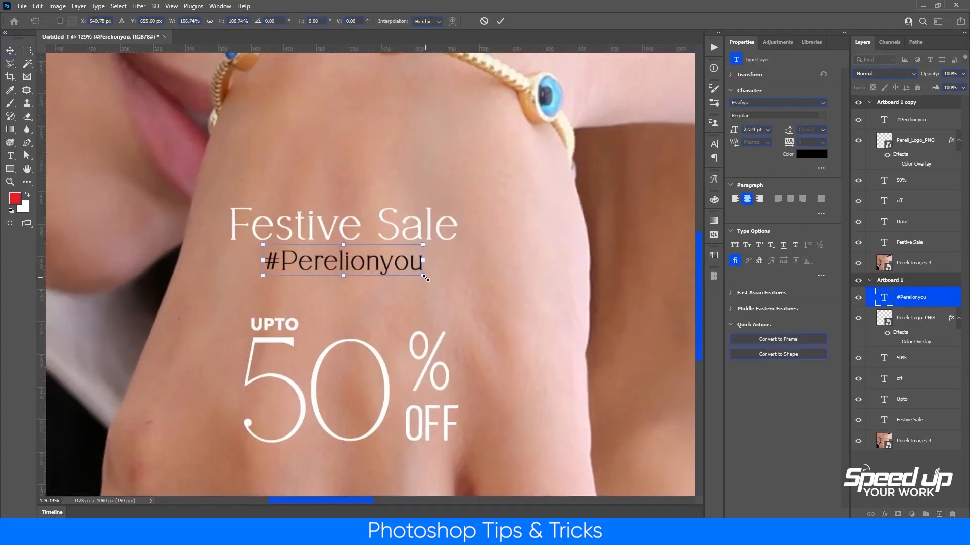
scroll(434, 277, "down", 3)
scroll(429, 277, "down", 3)
scroll(391, 250, "up", 1)
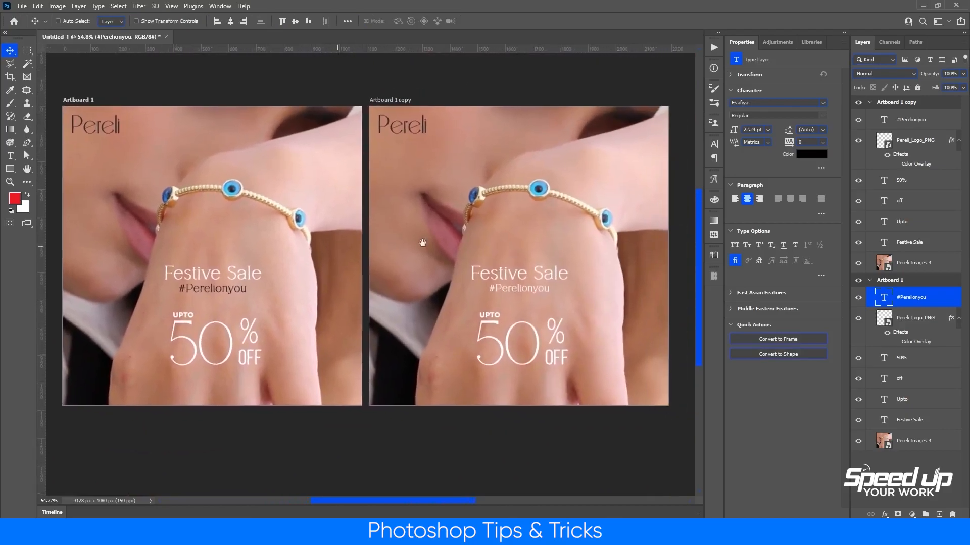
Step: Hide the hashtag and discount texts on Artboard 1 copy, and rotate the black rectangle upright to cover the artboard's right part
left_click_drag(497, 239, 458, 251)
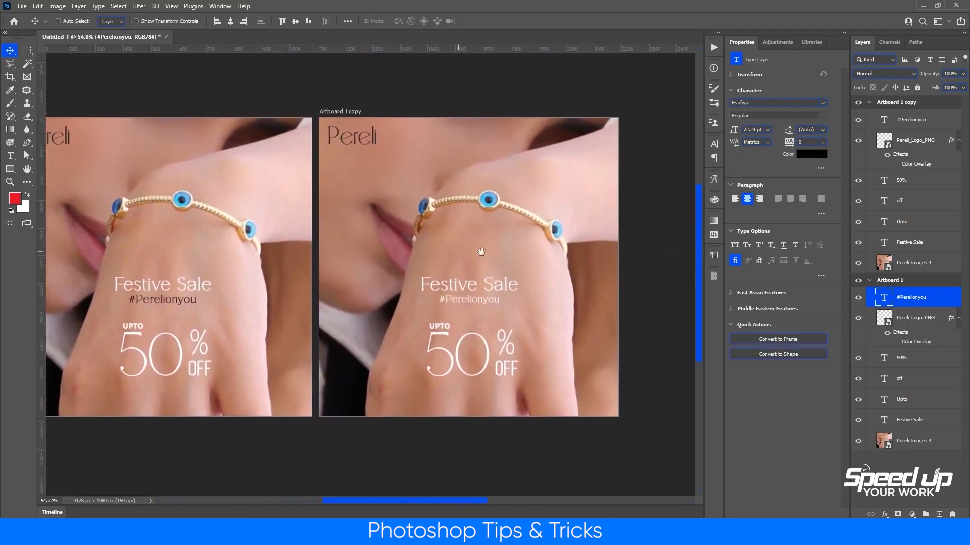
left_click(496, 285, "ctrl")
left_click(490, 300, "ctrl+shift")
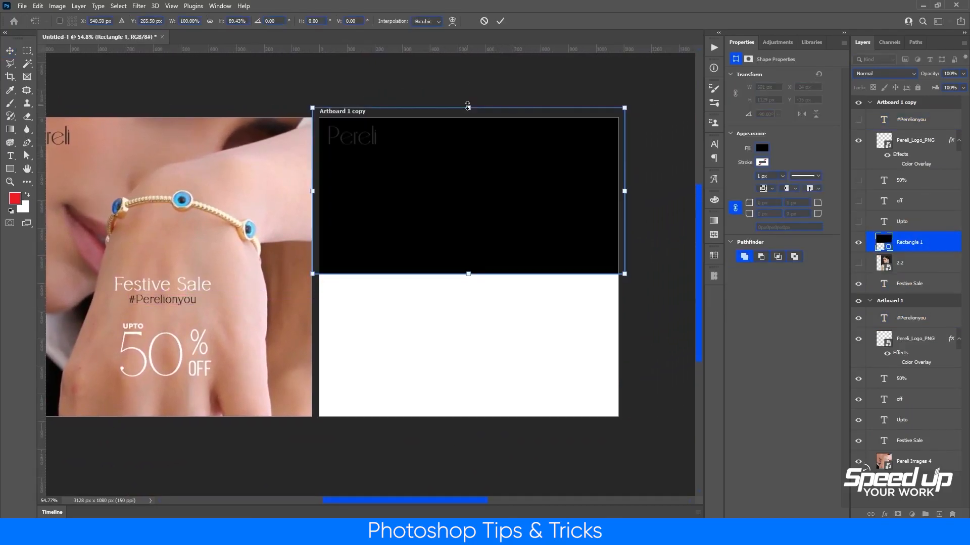
left_click_drag(454, 211, 473, 345)
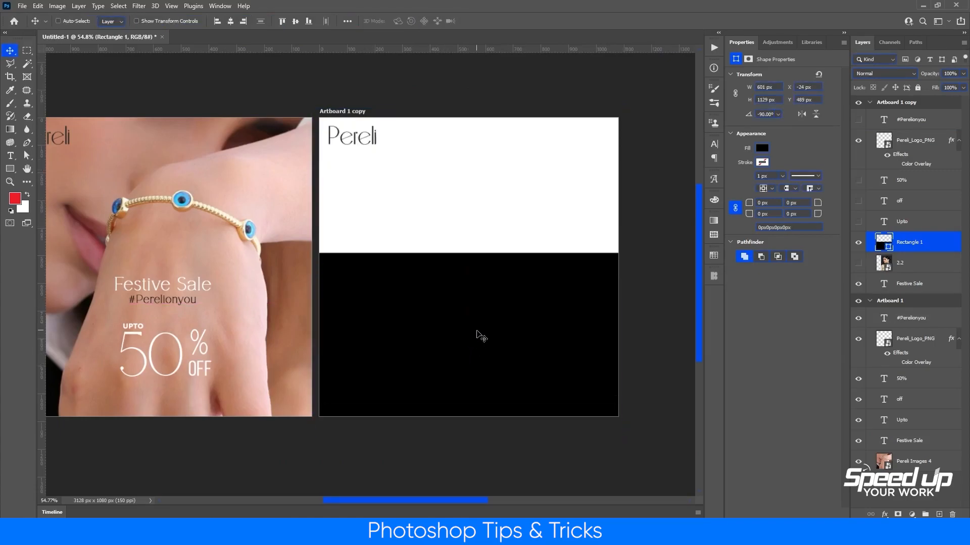
key("ctrl+t")
left_click_drag(487, 219, 318, 301)
left_click_drag(456, 293, 504, 226)
key("Return")
left_click_drag(555, 276, 571, 276)
key("alt+Tab")
key("alt+Tab")
left_click_drag(302, 169, 300, 193)
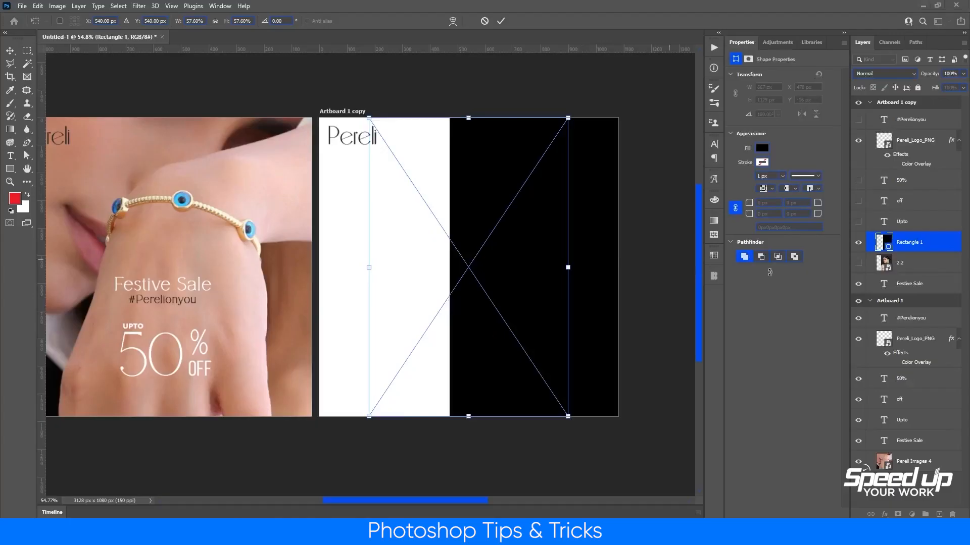
key("Return")
key("Delete")
Step: Clip the 2.2 portrait image to the black rectangle, show it and position the woman inside the rectangle
left_click_drag(901, 263, 901, 236)
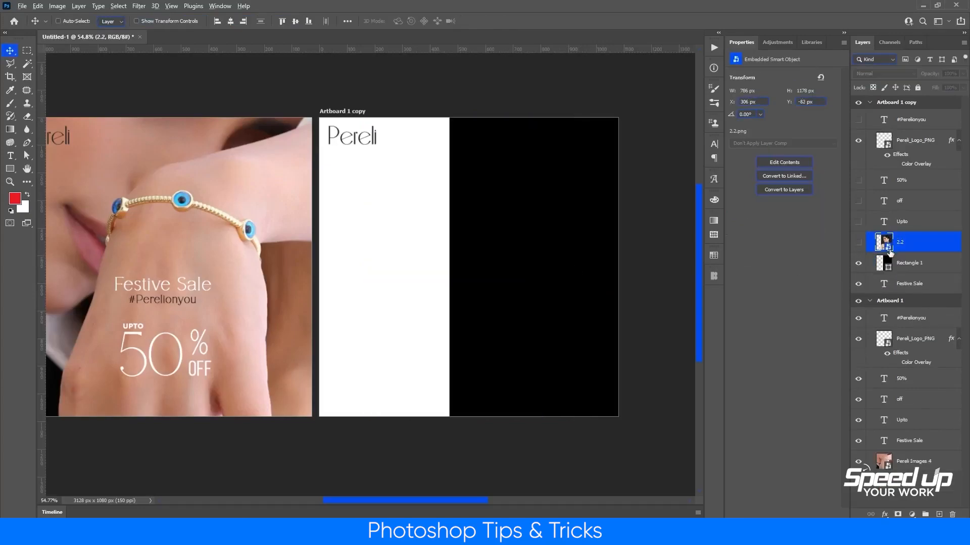
left_click(888, 252, "alt")
left_click(858, 242)
mouse_move(555, 222)
left_mouse_down()
mouse_move(576, 204)
mouse_move(571, 213)
left_mouse_up()
left_click_drag(561, 214, 562, 213)
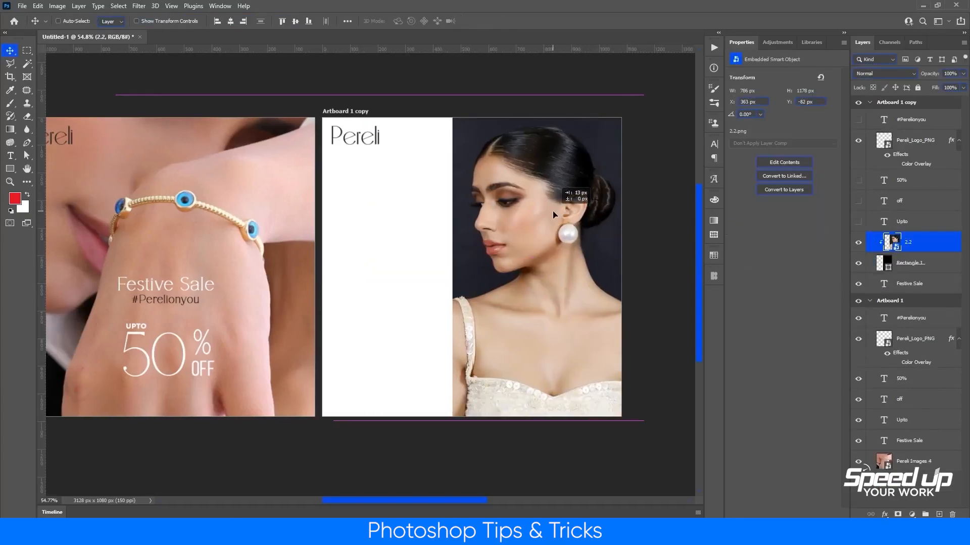
Step: Scale the 2.2 portrait image to 67.76% so it fills the rectangle
scroll(562, 214, "up", 1)
key("ctrl+t")
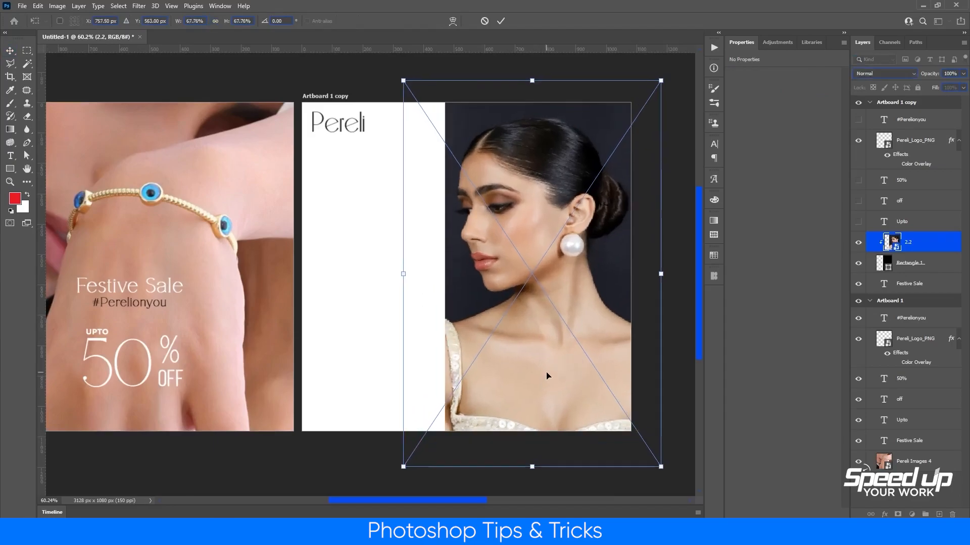
key("Return")
scroll(533, 345, "up", 1)
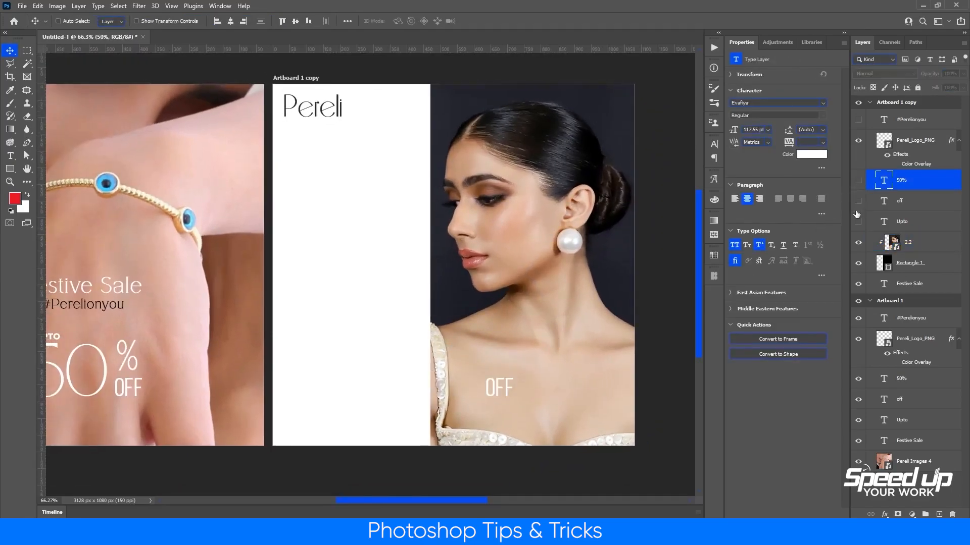
left_click(896, 223)
left_click_drag(547, 291, 547, 292)
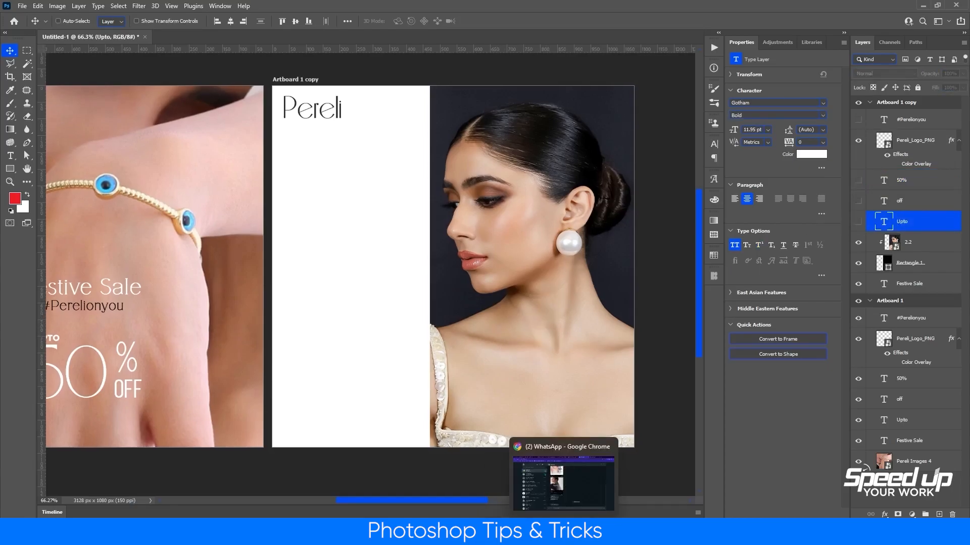
left_click(928, 123)
left_click_drag(473, 261, 545, 263)
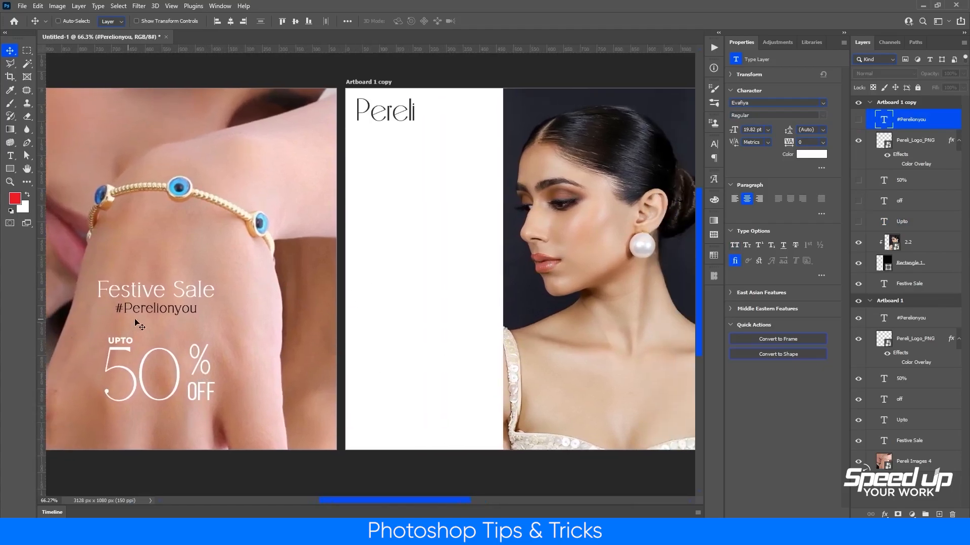
Step: Switch to the Pinterest page in Microsoft Edge to look at a reference layout
mouse_move(564, 534)
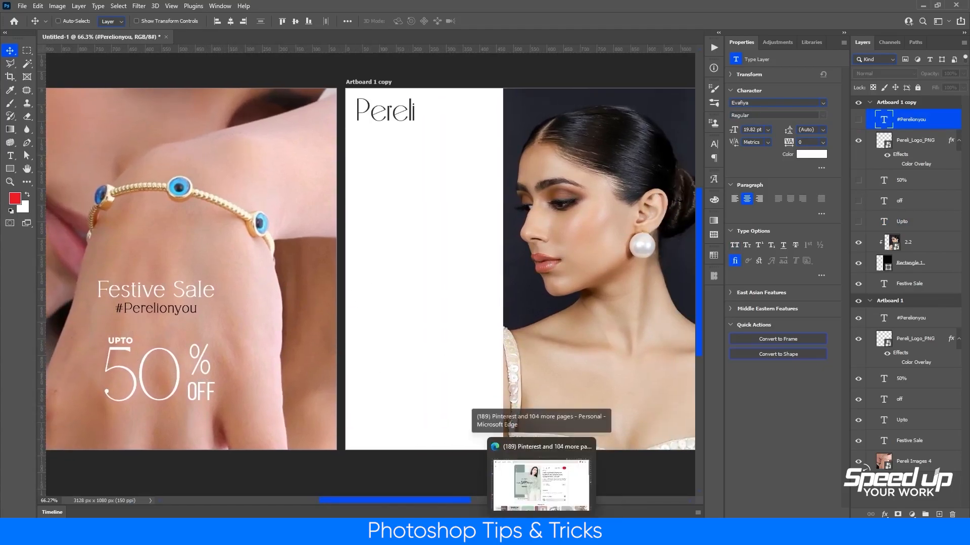
left_click(542, 533)
left_click(541, 533)
left_click_drag(415, 305, 418, 307)
left_click_drag(209, 296, 424, 236)
key("ctrl+z")
left_click(908, 122)
left_click(860, 120)
Step: Set the Festive Sale text on Artboard 1 copy to the dark colour sampled from the portrait's background
left_click(905, 284)
left_click(811, 155)
left_click(673, 109)
left_click(909, 245)
Step: Move the Festive Sale layer above the portrait, place the heading in the white area and reduce its size
left_click_drag(899, 285, 902, 234)
left_click_drag(569, 289, 479, 223)
key("ctrl+t")
key("Return")
Step: Move the Pereli logo towards the middle of the white area and centre it horizontally with the Festive Sale heading
left_click(413, 112, "ctrl")
left_click(415, 112, "ctrl")
left_click_drag(427, 110, 402, 112)
left_click(440, 236, "ctrl+shift")
left_click(231, 21)
left_click(399, 116, "ctrl")
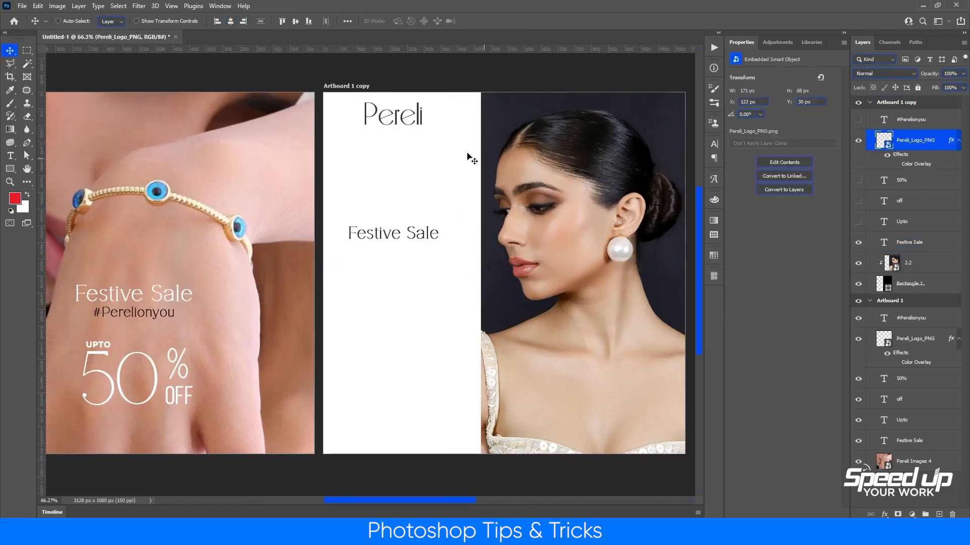
Step: Reposition the Pereli logo and Festive Sale heading in the white area and move the heading's layer above #Perelionyou
left_click_drag(418, 145, 424, 145)
left_click_drag(426, 234, 434, 236)
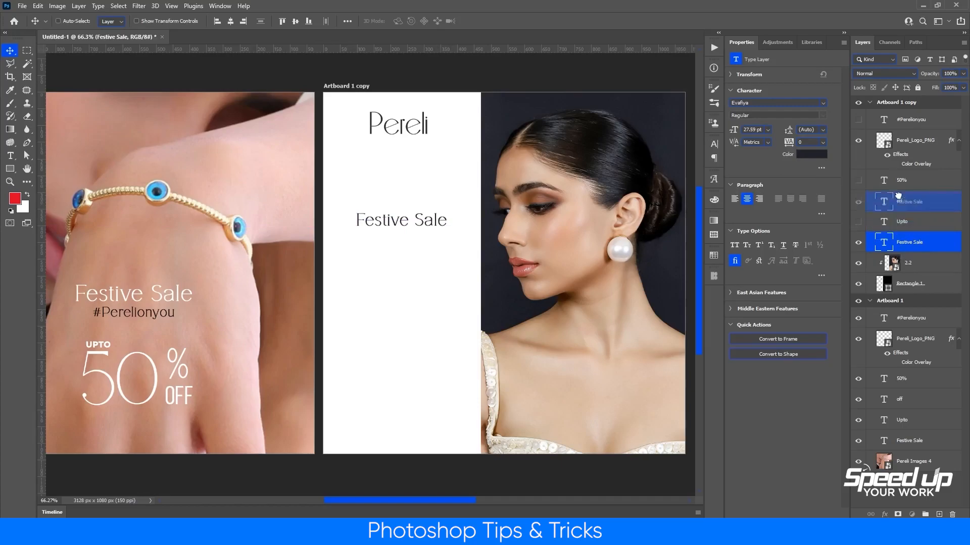
left_click_drag(898, 196, 889, 112)
Step: Show the #Perelionyou text, colour it with the portrait's dark background colour and place it near the bottom of the white area
left_click(863, 142)
left_click(813, 154)
left_click(662, 133)
left_click(899, 243)
left_click_drag(589, 306, 431, 422)
left_click(931, 125, "ctrl")
left_click(922, 143)
Step: Show the Upto, 50% and off texts, colour them with the portrait's dark background colour and place them under the Festive Sale heading
left_click_drag(858, 200, 858, 242)
left_click(896, 243)
left_click(913, 207, "shift")
left_click(807, 154)
left_click(656, 151)
left_click(909, 245)
left_click_drag(582, 362, 451, 270)
left_click_drag(440, 223, 441, 228)
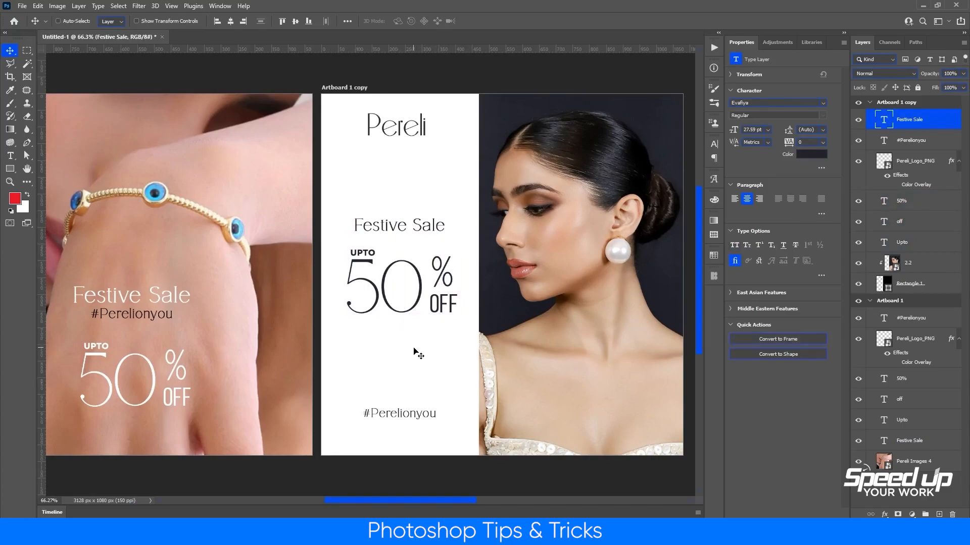
left_click_drag(429, 224, 429, 218)
Step: Duplicate the #Perelionyou text below the 50% offer and change the copy to "+Free shipping" in all caps
left_click_drag(399, 414, 433, 341)
double_click(884, 141)
type("+Free shipping")
left_click(10, 51)
scroll(432, 362, "up", 2)
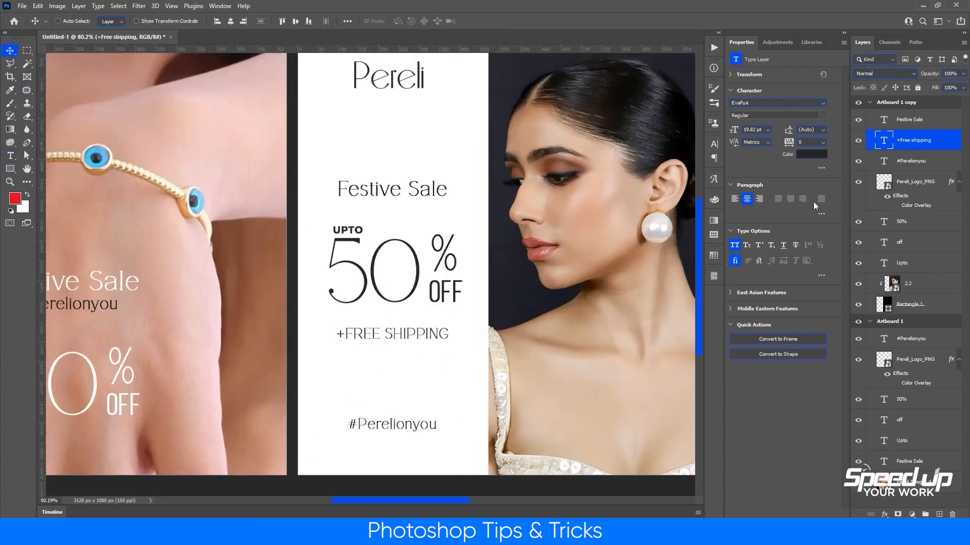
Step: Split the shipping text into a separate "+" layer centred above "Free shipping"
double_click(344, 334)
left_click(10, 51)
left_click_drag(439, 339, 440, 331)
double_click(882, 139)
type("+")
left_click(10, 50)
double_click(421, 340)
left_click(10, 50)
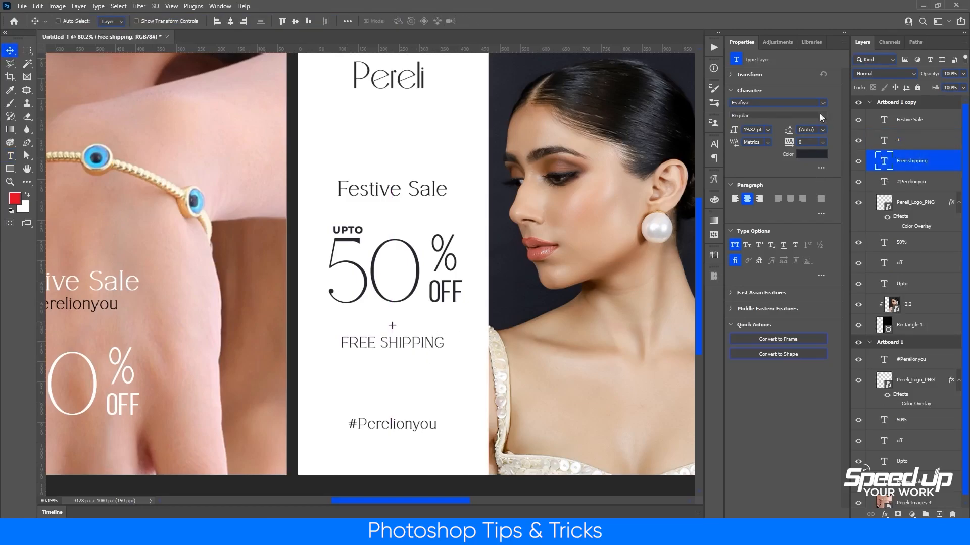
Step: Move the #Perelionyou hashtag up closer to the FREE SHIPPING text
scroll(512, 308, "down", 2)
scroll(547, 331, "up", 1)
left_click_drag(571, 359, 547, 368)
left_click(387, 419, "ctrl")
left_click_drag(387, 420, 392, 384)
Step: Try to colour the FREE SHIPPING text with the lip colour c56657 sampled from the portrait
left_click(388, 345, "ctrl")
left_click(811, 154)
left_click(498, 261)
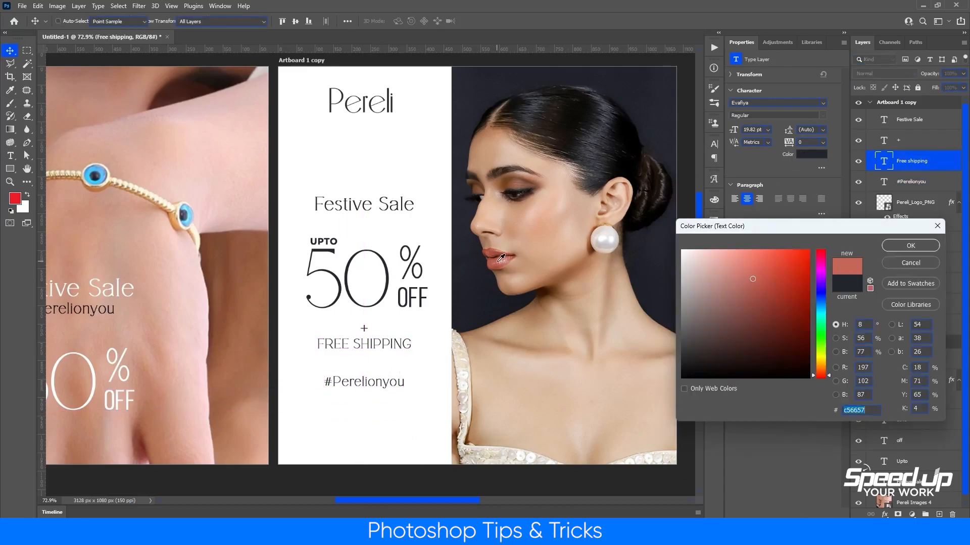
left_click(915, 250)
key("ctrl+z")
Step: Colour the FREE SHIPPING text with a more saturated shade of the lip colour sampled from the portrait
left_click(811, 154)
left_click(500, 263)
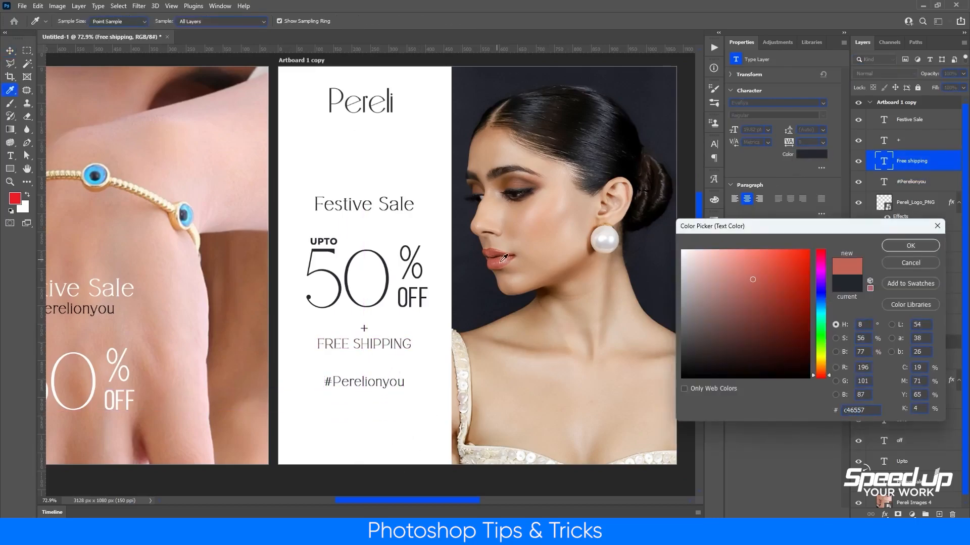
left_click_drag(771, 288, 780, 287)
left_click(911, 246)
left_click(811, 155)
left_click(911, 246)
Step: Apply the same red colour value as the FREE SHIPPING text to the "+" sign
left_click(365, 329, "ctrl")
left_click(811, 154)
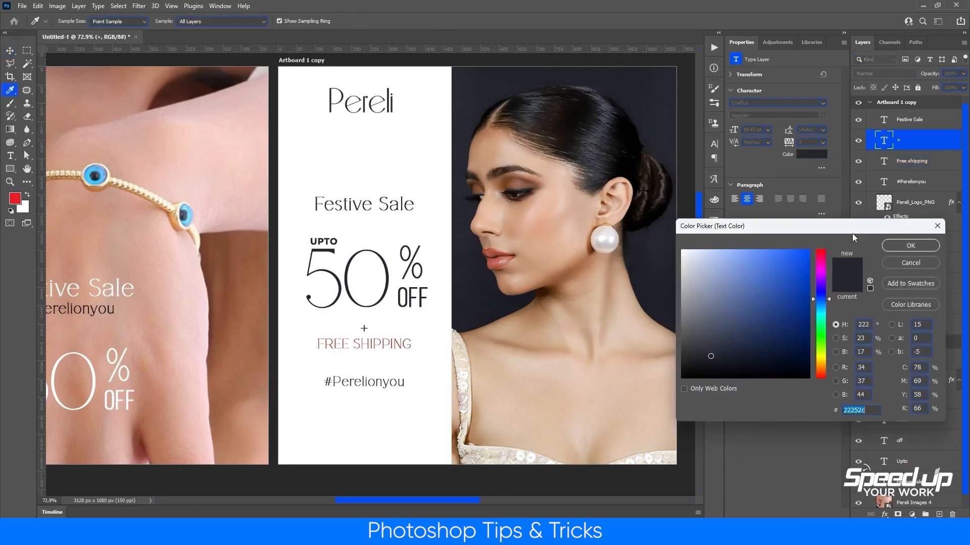
key("ctrl+v")
left_click(910, 246)
Step: Move the #Perelionyou hashtag back down near the bottom of the white area
left_click_drag(421, 318, 421, 311)
left_click(395, 360, "ctrl")
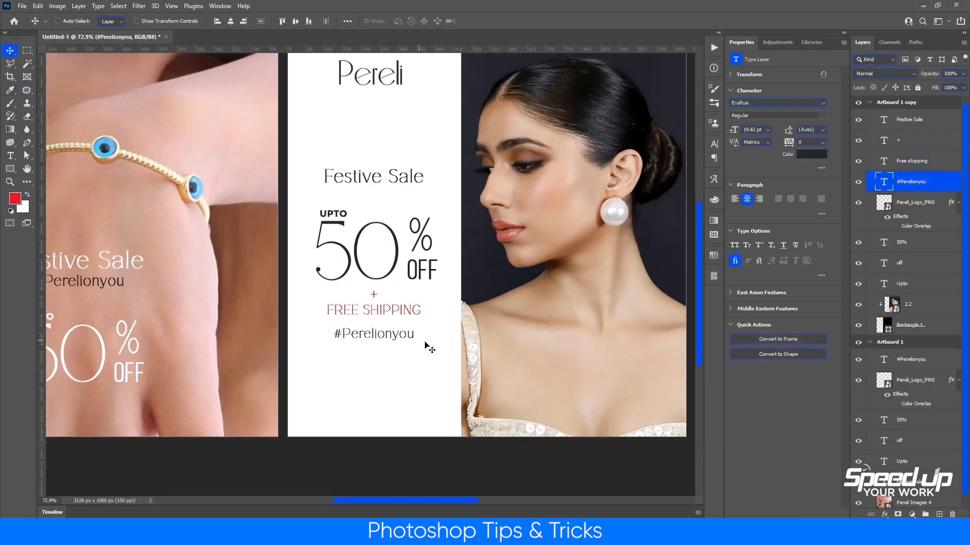
scroll(394, 362, "down", 2)
left_click_drag(394, 362, 362, 369)
left_click(516, 379, "ctrl")
left_click_drag(382, 406, 435, 406)
scroll(436, 407, "up", 1)
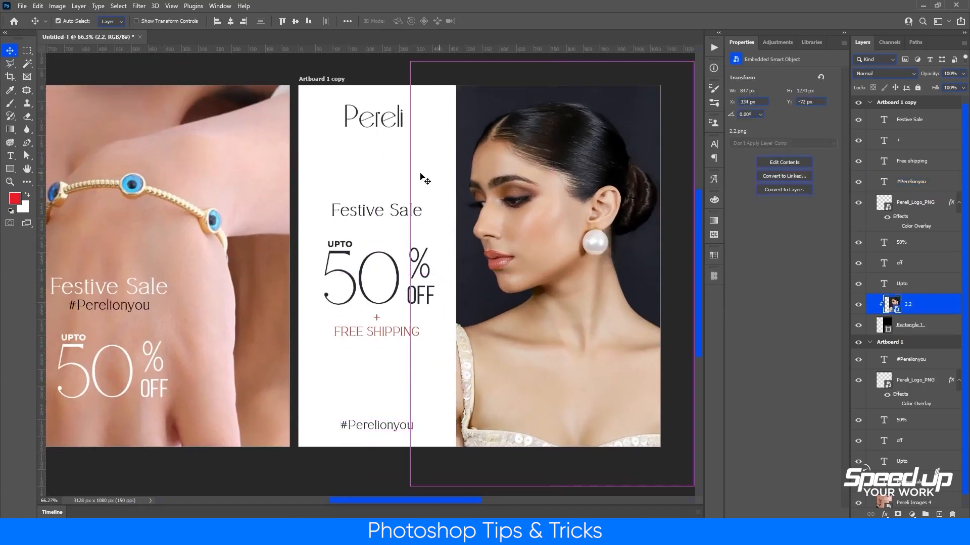
Step: Widen Rectangle 1 behind the portrait by extending its left edge into the white area
left_click(910, 326)
left_click(858, 326)
left_click(858, 326)
key("ctrl+t")
left_click_drag(450, 271, 435, 271)
key("Return")
Step: Shift all the texts and the logo left to centre them in the narrower white area, and lower the Pereli logo
left_click_drag(320, 190, 437, 402)
left_click_drag(400, 286, 392, 282)
left_click_drag(377, 124, 431, 144)
left_click_drag(459, 153, 460, 175)
left_click_drag(461, 163, 388, 160)
Step: Enlarge the Festive Sale heading slightly to 28.89 pt
left_click(388, 222, "ctrl")
key("ctrl+t")
left_click_drag(397, 231, 399, 234)
key("Return")
Step: Place 1.2.png from the Images folder on the artboard, clip it to Rectangle 1 beneath the 2.2 portrait and hide 2.2
scroll(459, 238, "down", 2)
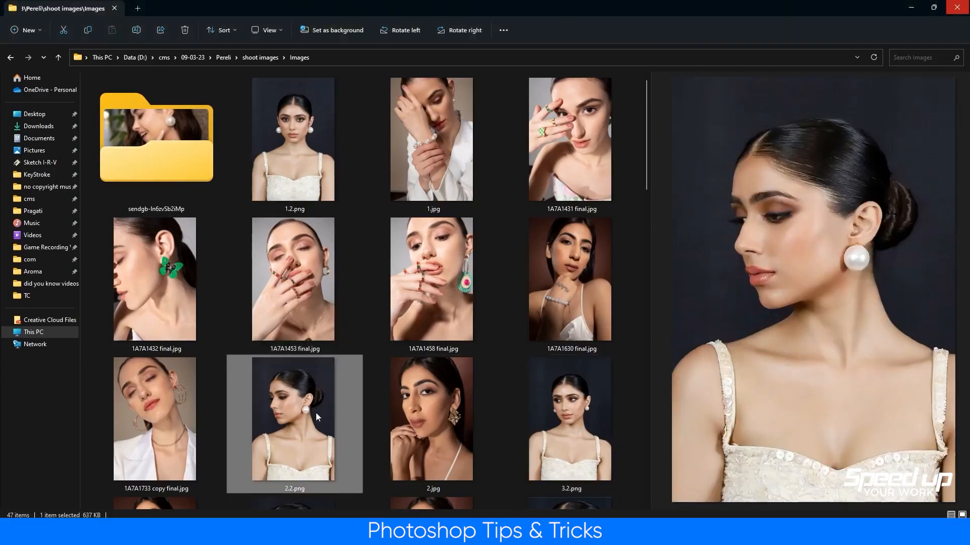
left_click(289, 123)
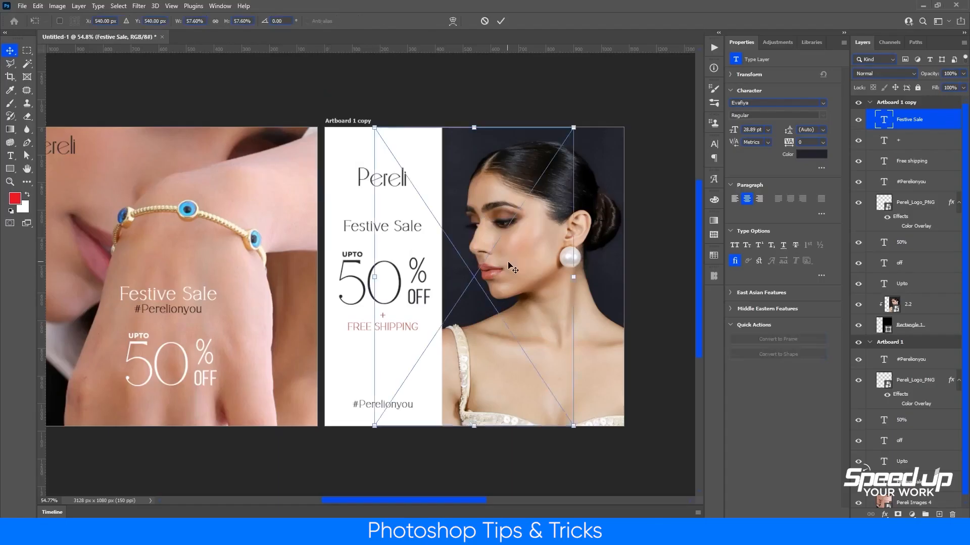
key("Return")
left_click_drag(889, 127, 889, 333)
left_click(858, 304)
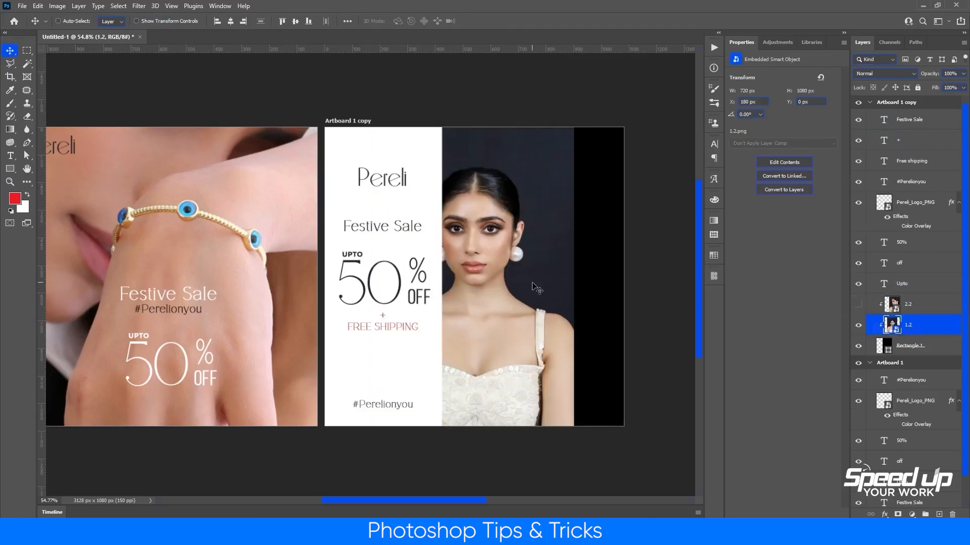
Step: Enlarge the 1.2 portrait to 972 x 1458 px and position the face within the dark frame
key("ctrl+t")
left_click_drag(503, 294, 559, 295)
left_click_drag(431, 277, 396, 277)
left_click_drag(581, 256, 581, 270)
key("Return")
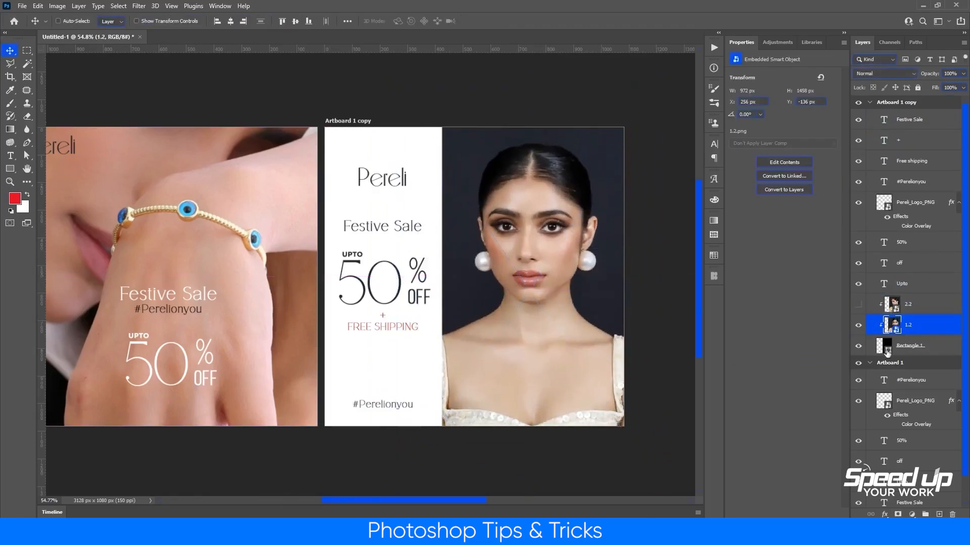
Step: Duplicate Rectangle 1, place one rectangle above the 1.2 portrait and shrink it to a small box in the artboard's lower-right corner
left_click(918, 307)
left_click(901, 351)
key("ctrl+j")
left_click_drag(900, 367, 899, 316)
key("ctrl+t")
left_click_drag(538, 130, 538, 333)
left_click_drag(442, 380, 547, 382)
key("Return")
Step: Show the 2.2 portrait, clip it to the small rectangle, then scale and position it to frame the pearl earring
left_click(902, 305)
left_click(858, 304)
key("ctrl+alt+g")
left_click_drag(586, 303, 597, 373)
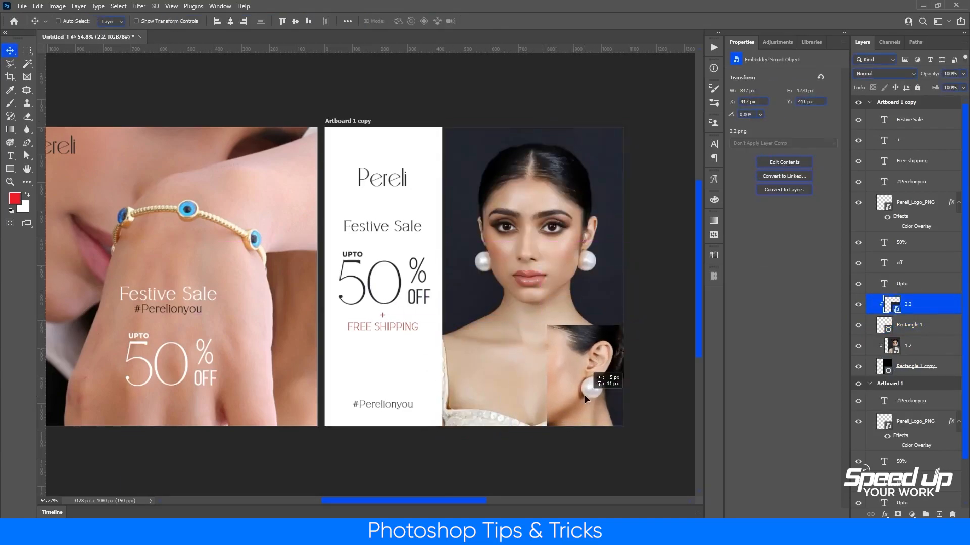
key("ctrl+t")
left_click_drag(434, 416, 472, 417)
left_click_drag(553, 396, 567, 384)
key("Return")
Step: Reduce the size of the 1.2 portrait slightly within the large frame
left_click(904, 346)
key("ctrl+t")
left_click_drag(664, 294, 637, 293)
key("Return")
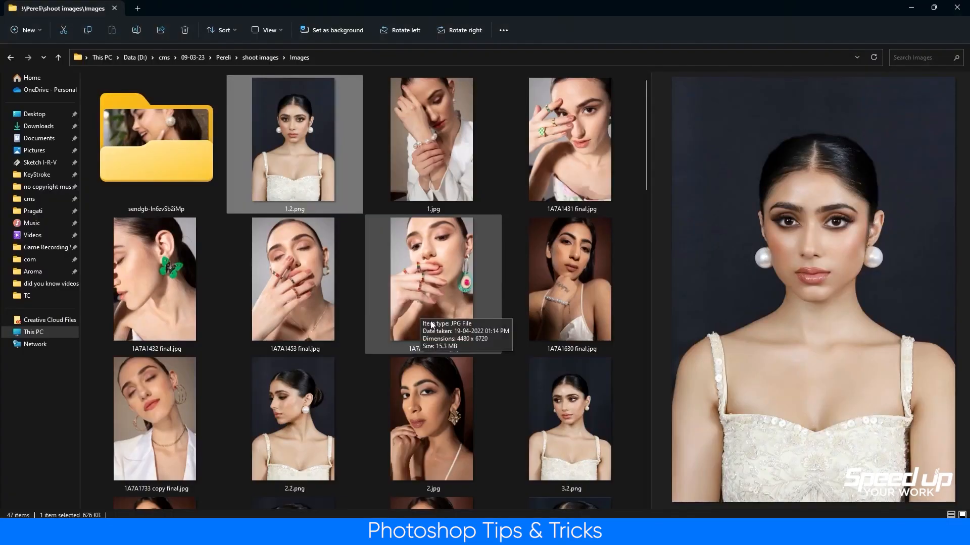
Step: Switch to File Explorer and preview the last images in the shoot Images folder for another jewellery pair
scroll(363, 363, "down", 10)
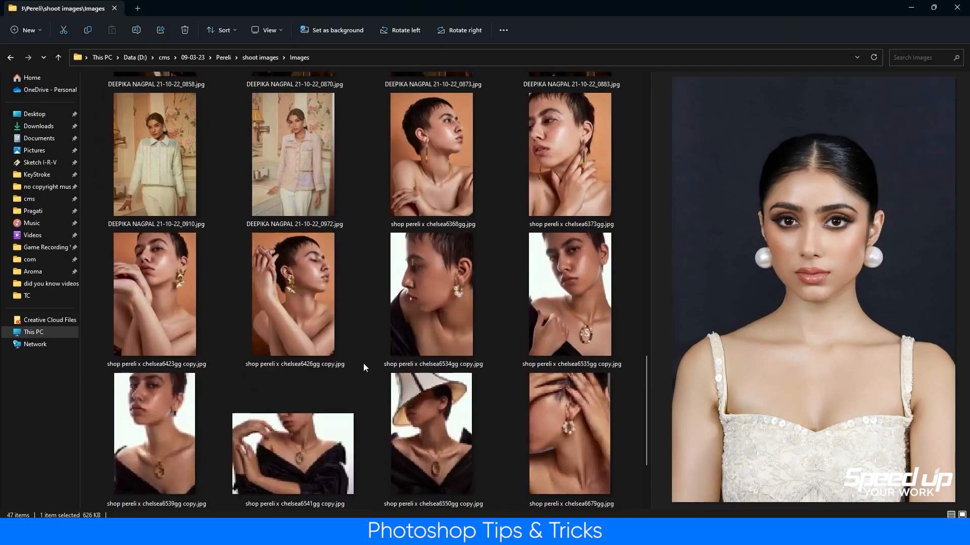
left_click(533, 278)
left_click(313, 433)
left_click(441, 427)
left_click(320, 432)
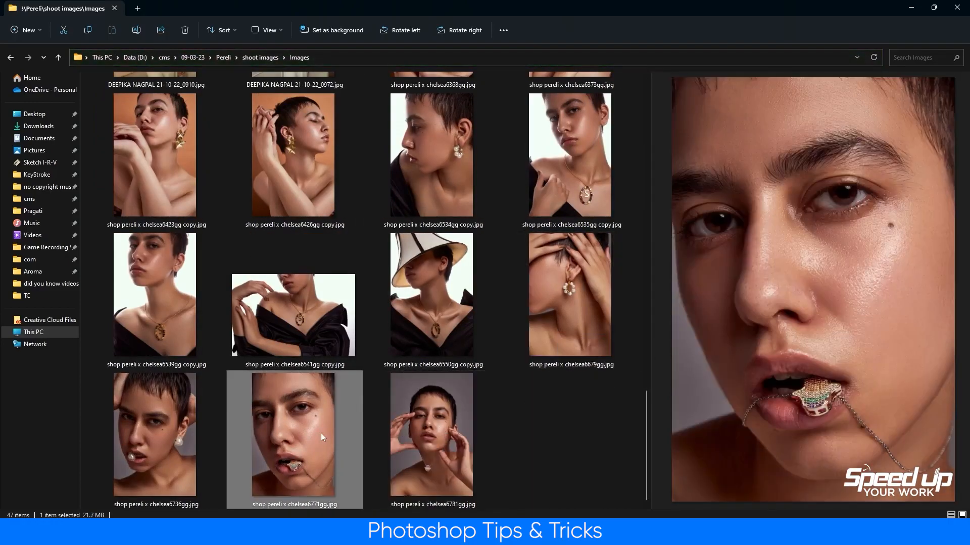
Step: Examine the photos in the sendgb subfolder and return to the Images folder
scroll(320, 433, "up", 10)
double_click(145, 178)
scroll(363, 334, "down", 3)
scroll(363, 335, "up", 3)
right_click(619, 183)
left_click(223, 30)
left_click(267, 30)
left_click(279, 186)
left_click(267, 30)
left_click(279, 184)
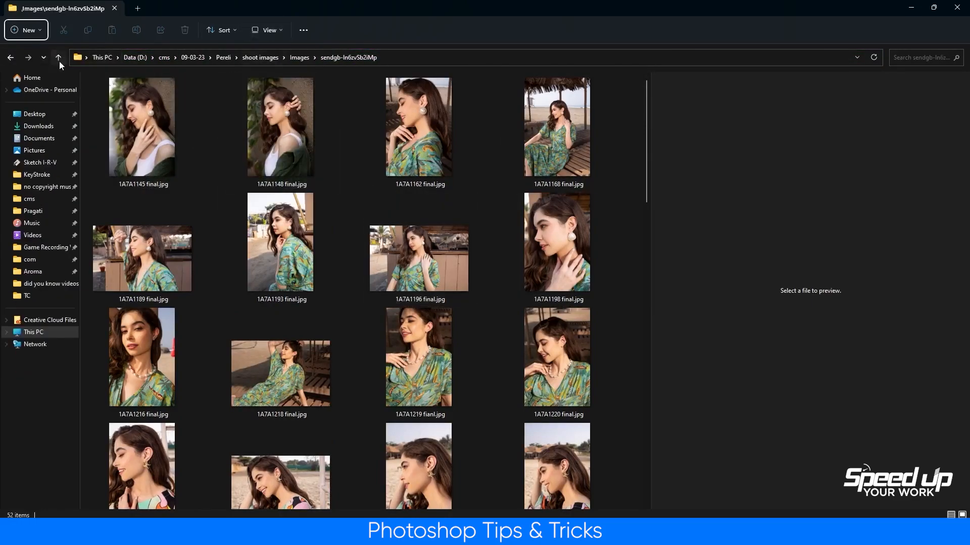
left_click(58, 59)
Step: Place shop pereli x chelsea6781gg.jpg on the ads pereli post 2 copy artboard, clipped to the large Rectangle 1 copy
scroll(362, 362, "down", 10)
left_click(434, 433)
left_click(309, 434)
left_click(442, 444)
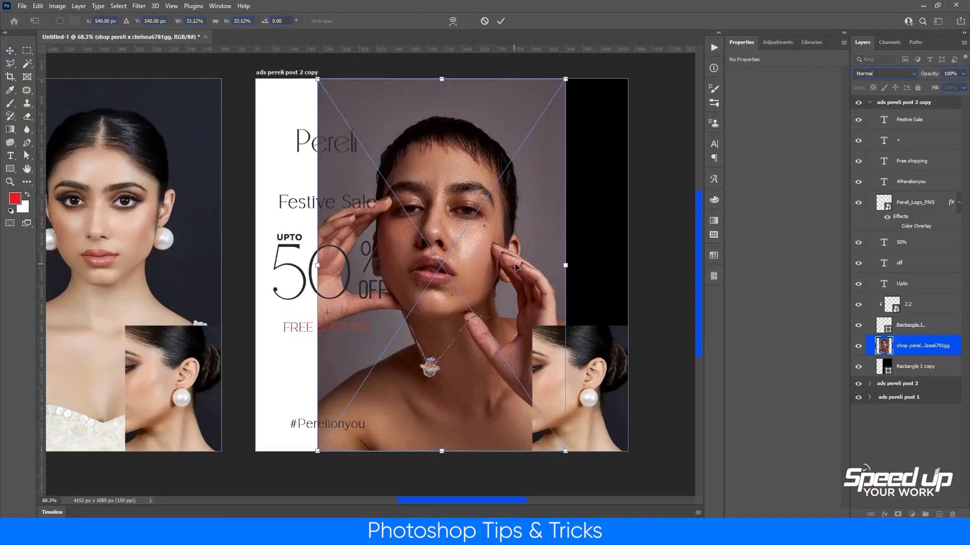
left_click_drag(505, 267, 577, 271)
key("Return")
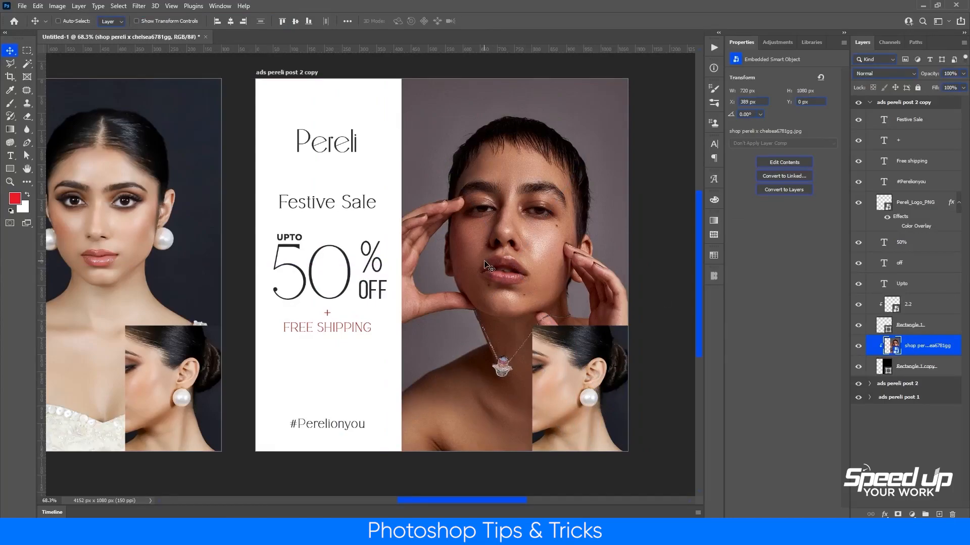
Step: Scale the necklace portrait to 841 x 1262 px and position it to fill the large frame
key("ctrl+t")
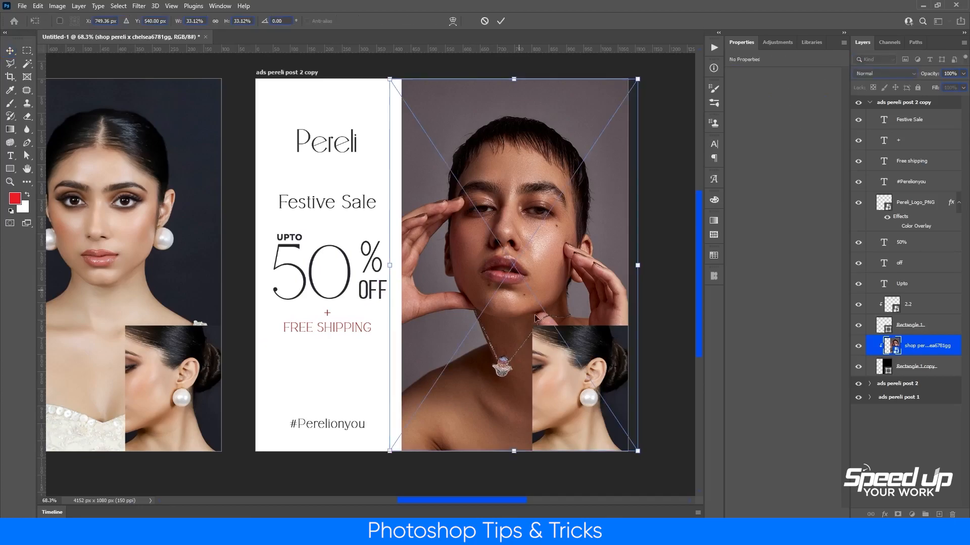
left_click_drag(638, 451, 666, 495)
left_click_drag(570, 263, 540, 256)
left_click_drag(330, 227, 347, 227)
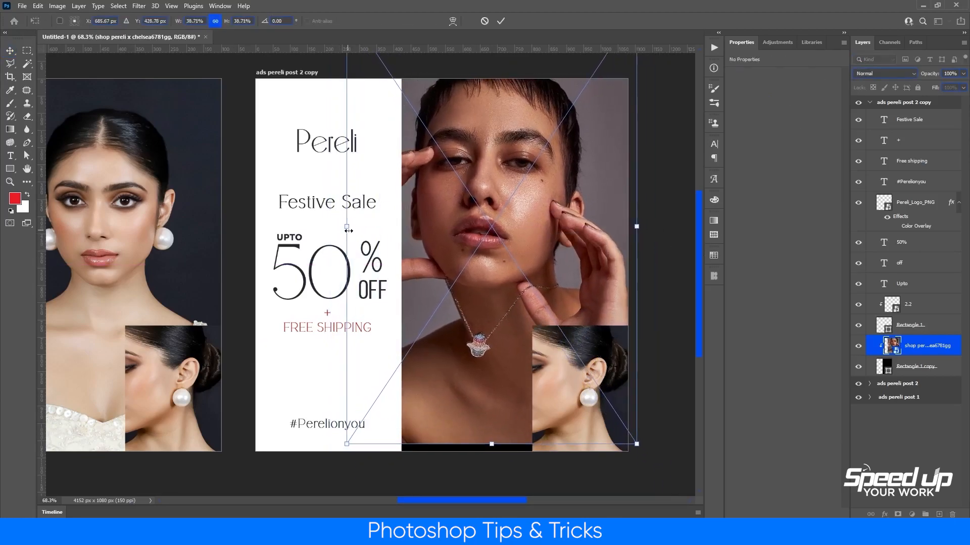
left_click_drag(478, 303, 479, 311)
key("Return")
Step: Replace the earring inset portrait with shop pereli x chelsea6771gg.jpg, clipped to the small rectangle
left_click(581, 383, "ctrl")
key("Delete")
key("alt+Tab")
left_click_drag(282, 440, 639, 399)
key("alt+Tab")
left_click_drag(437, 115, 520, 240)
left_click_drag(610, 319, 599, 311)
key("Return")
key("ctrl+alt+g")
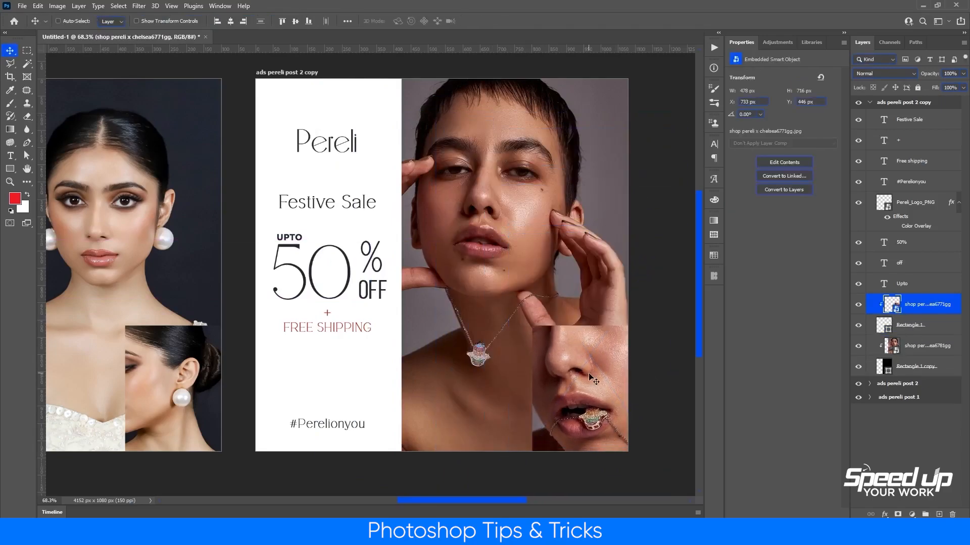
Step: Scale the new inset portrait to 348 x 521 px and position it so the face and pendant fit the small rectangle
left_click_drag(601, 369, 601, 350)
key("ctrl+t")
left_click_drag(672, 337, 640, 337)
left_click_drag(605, 365, 605, 382)
left_click_drag(606, 382, 610, 382)
mouse_move(578, 258)
left_mouse_down()
mouse_move(578, 294)
mouse_move(578, 275)
left_mouse_up()
left_click_drag(586, 354, 586, 357)
key("Return")
left_click_drag(322, 339, 365, 352)
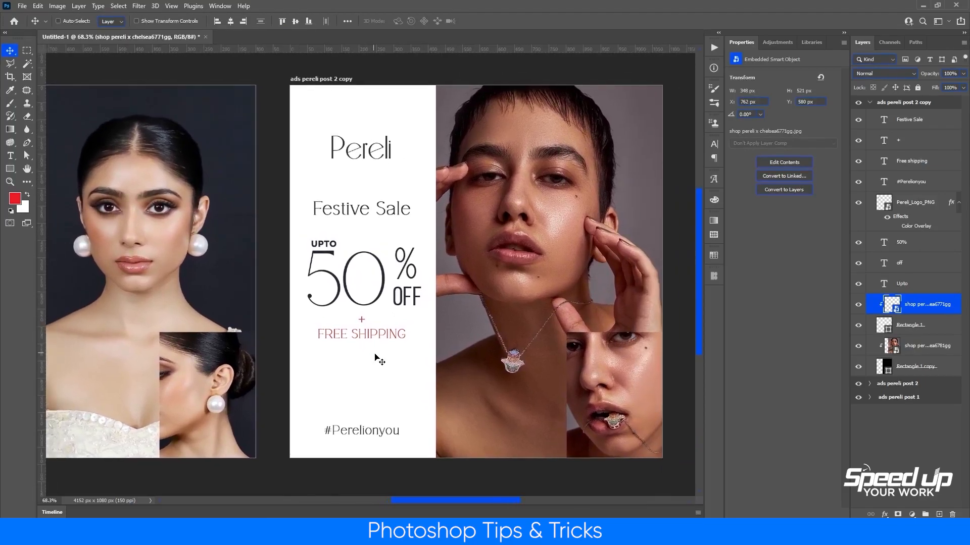
Step: Hide everything on the ads pereli post 2 copy artboard except the necklace portrait, unclip the portrait, and duplicate Rectangle 1 copy
left_click(382, 341, "ctrl")
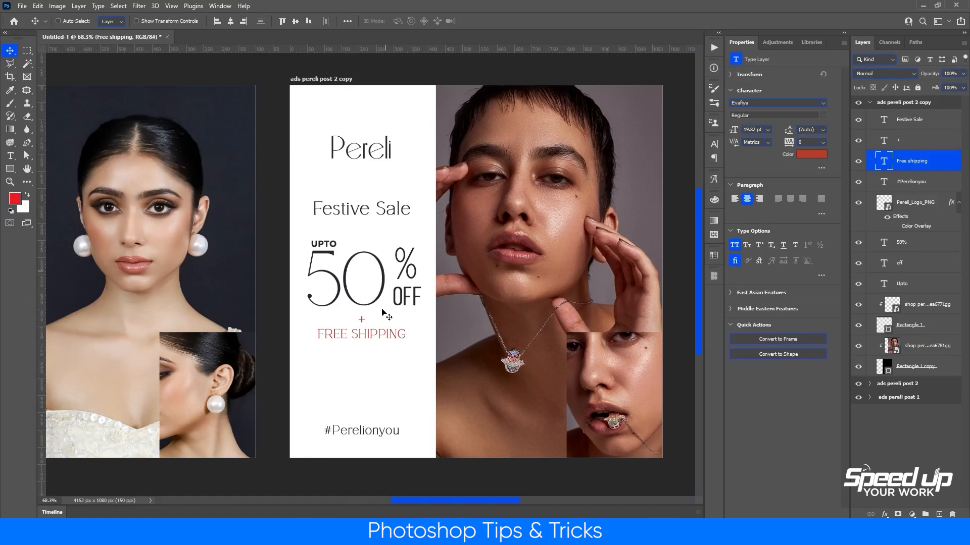
left_click(393, 214, "ctrl")
key("ctrl+comma")
mouse_move(322, 323)
left_mouse_down()
mouse_move(402, 322)
mouse_move(310, 324)
left_mouse_up()
left_click_drag(414, 350, 430, 354)
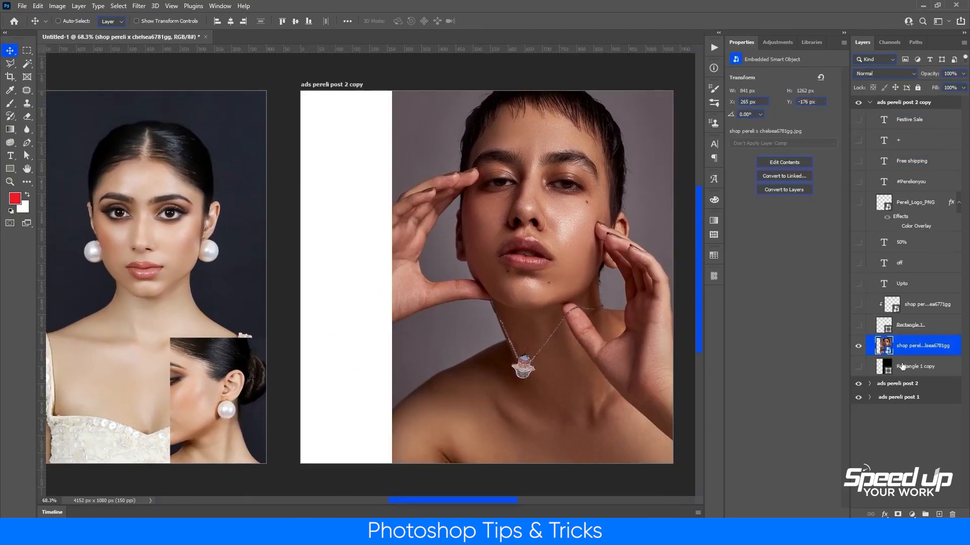
left_click(902, 368)
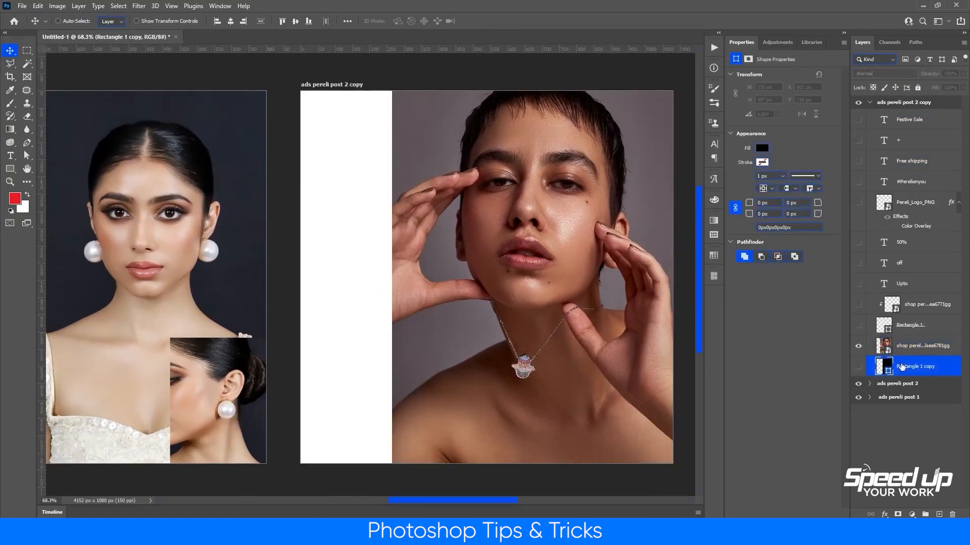
key("ctrl+j")
Step: Scale the necklace portrait to 1132 x 1697 px and position it to fill the whole artboard
left_click(897, 353)
key("ctrl+t")
left_click_drag(585, 260, 549, 260)
left_click_drag(645, 248, 662, 248)
left_click_drag(337, 250, 295, 256)
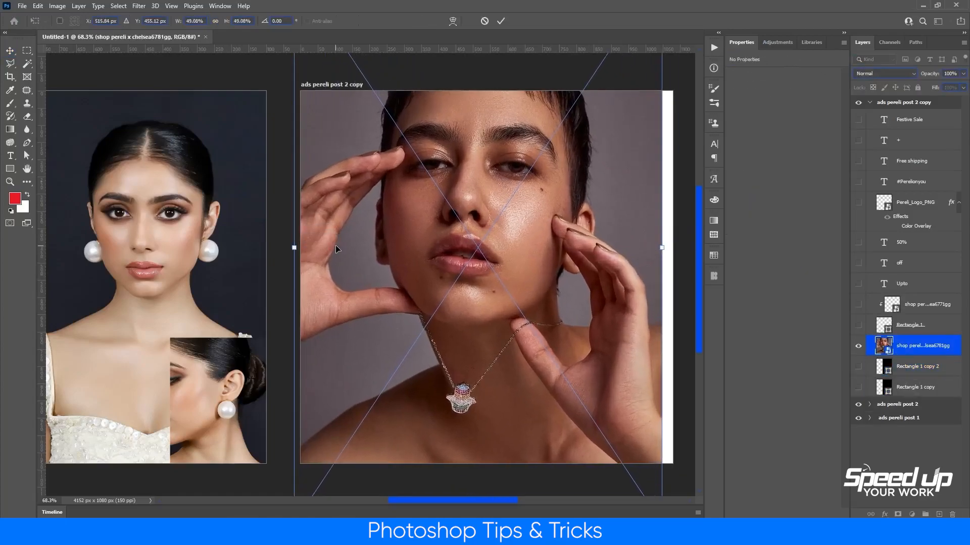
left_click_drag(553, 261, 529, 258)
key("Return")
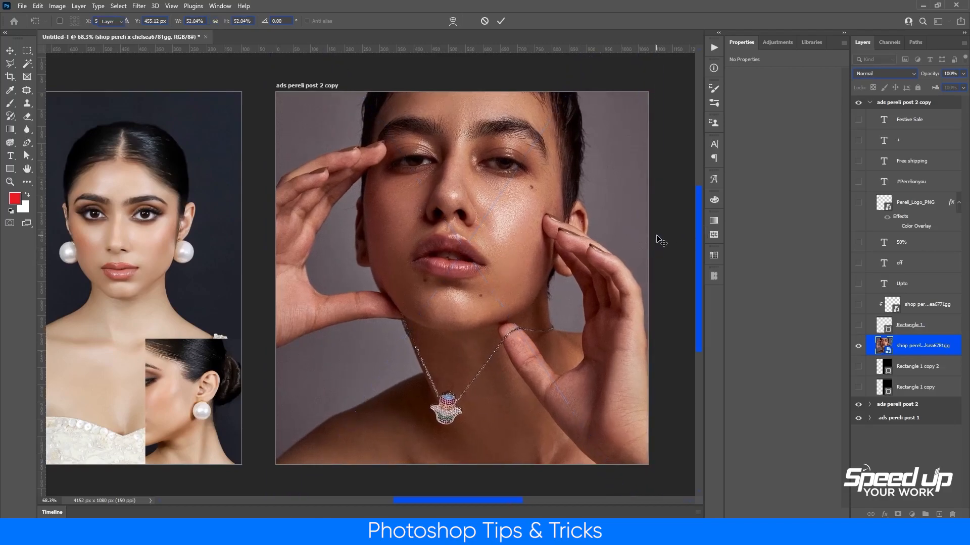
Step: Duplicate the necklace portrait and apply a Gaussian Blur of about 12.5 pixels to the copy
key("ctrl+j")
left_click(138, 6)
mouse_move(151, 132)
left_click(282, 175)
mouse_move(659, 244)
left_mouse_down()
mouse_move(692, 244)
mouse_move(660, 244)
left_mouse_up()
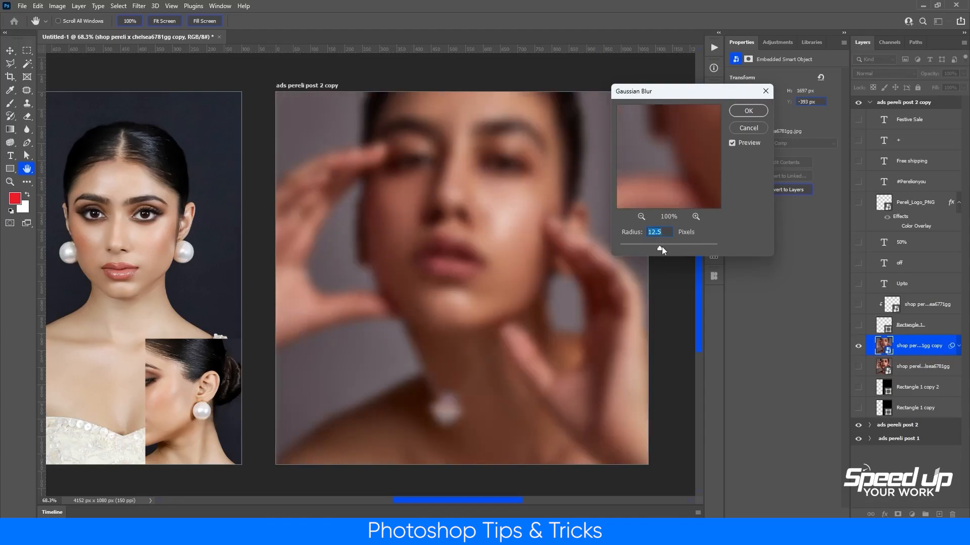
key("Return")
Step: Enlarge the blurred portrait copy to 1352 x 1829 px so its soft edges fall outside the artboard
key("ctrl+t")
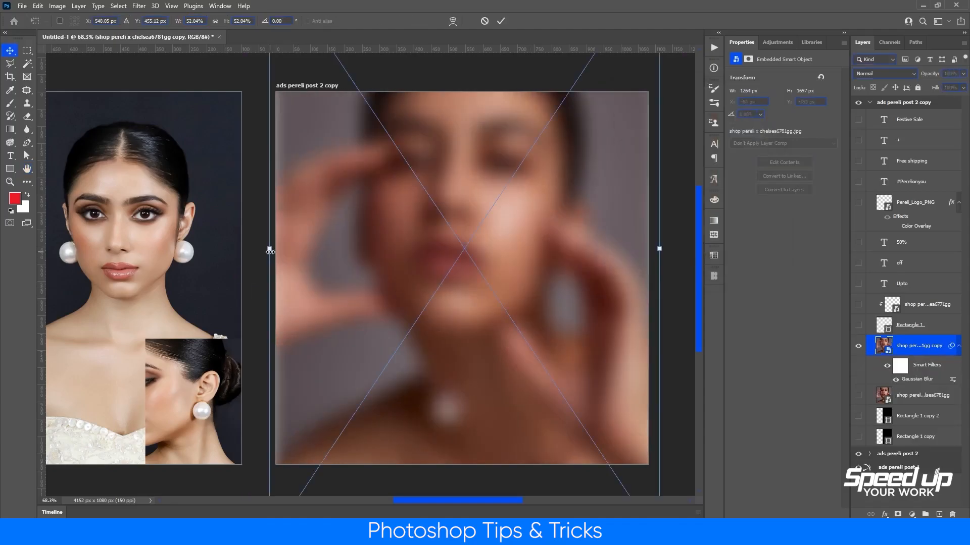
left_click_drag(269, 251, 253, 251)
key("Return")
Step: Draw a 630 x 904 px rectangle over the blurred portrait with a black fill and no stroke
left_click(9, 170)
left_click_drag(568, 420, 560, 428)
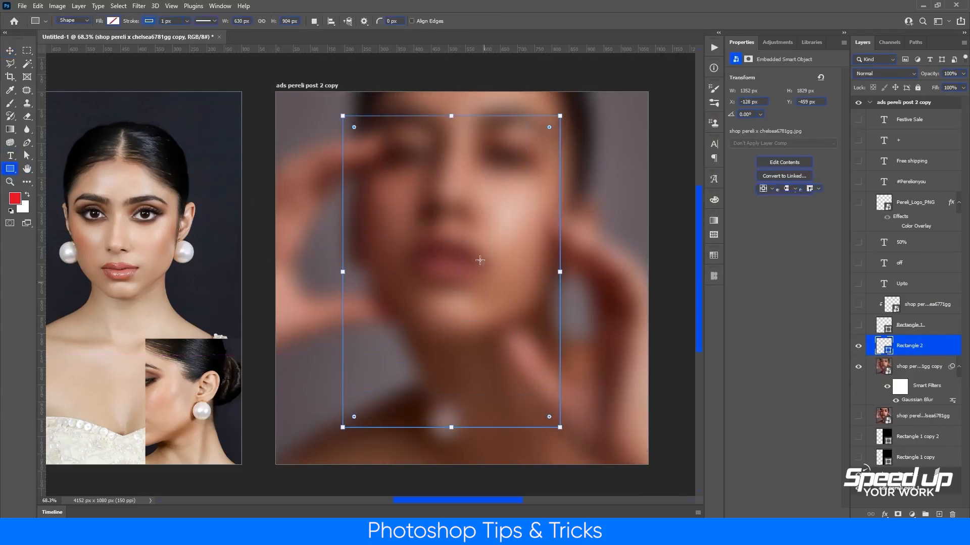
left_click(149, 20)
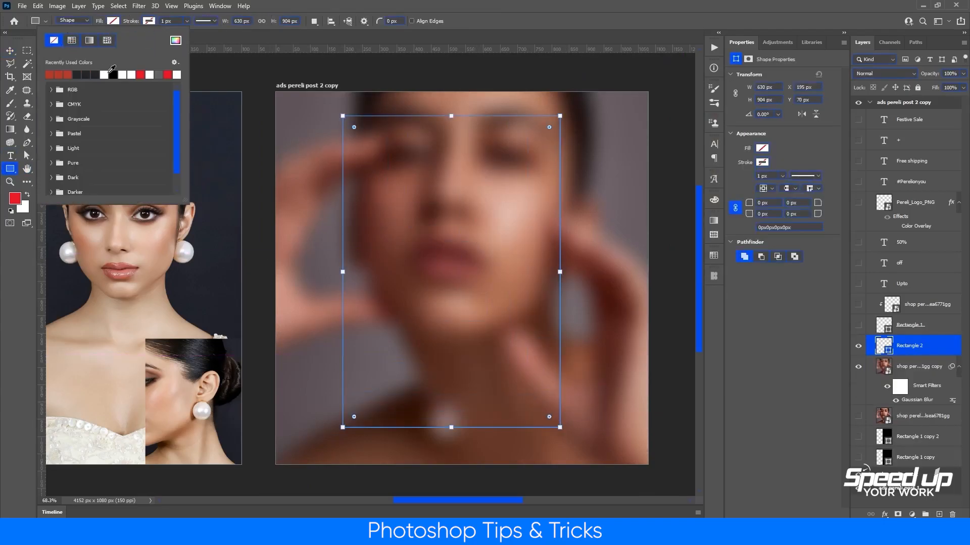
left_click(112, 74)
key("Return")
Step: Center the black rectangle horizontally and vertically on the artboard
key("v")
key("ctrl+a")
left_click(230, 21)
left_click(296, 21)
key("ctrl+d")
Step: Clip the sharp necklace portrait to the black rectangle and scale it to 1023 x 1535 px
left_click_drag(909, 416, 890, 353)
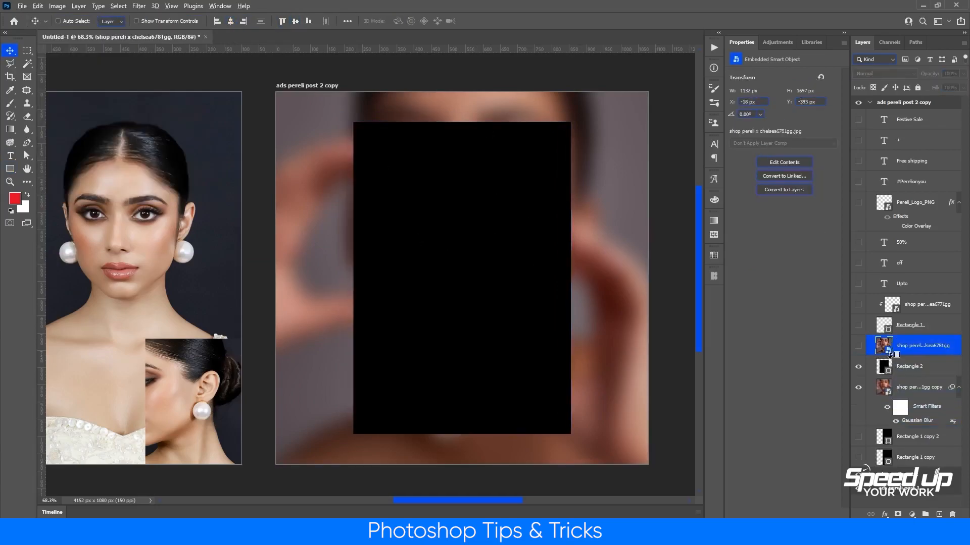
left_click(889, 354, "alt")
key("ctrl+t")
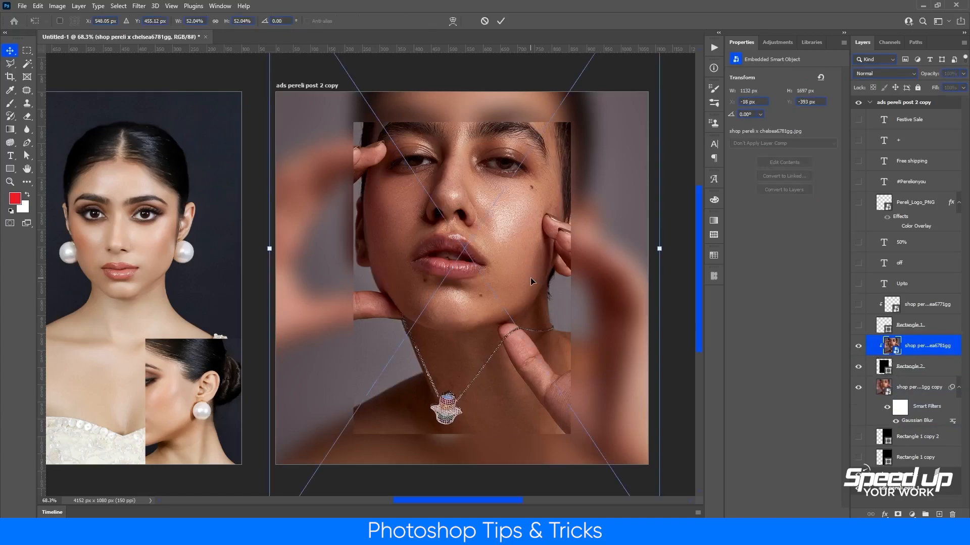
left_click_drag(660, 256, 592, 257)
key("Return")
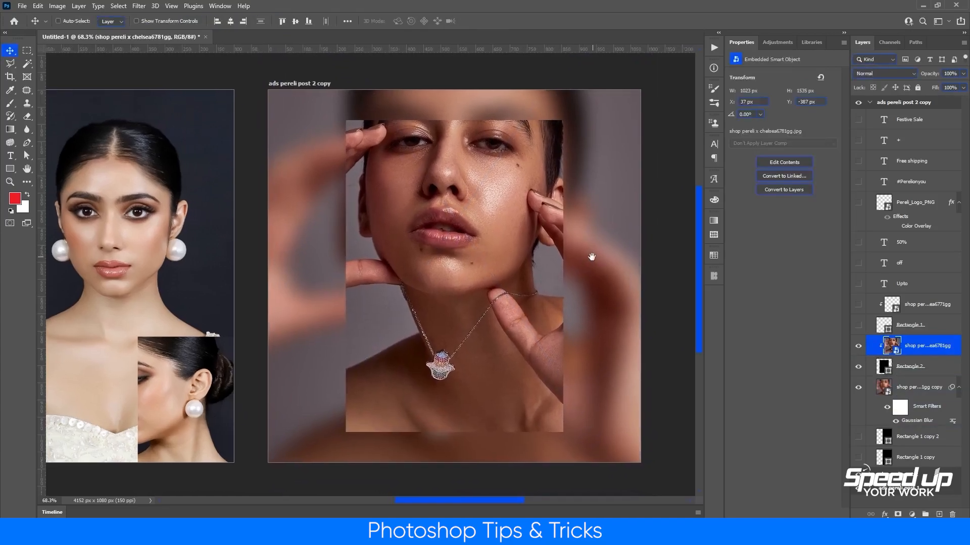
Step: Add a white-filled layer above the blurred portrait and set its blend mode to Color
left_click(907, 395)
left_click(938, 514)
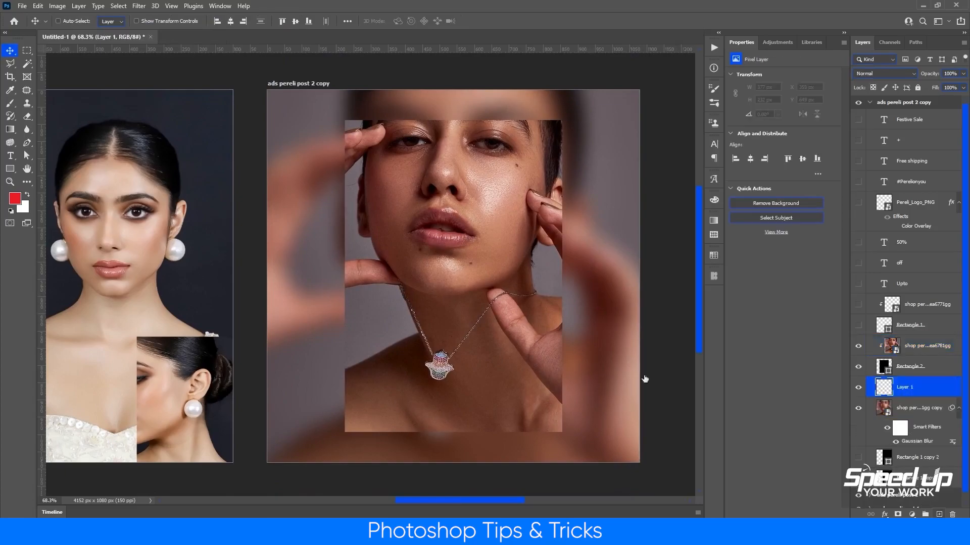
key("ctrl+BackSpace")
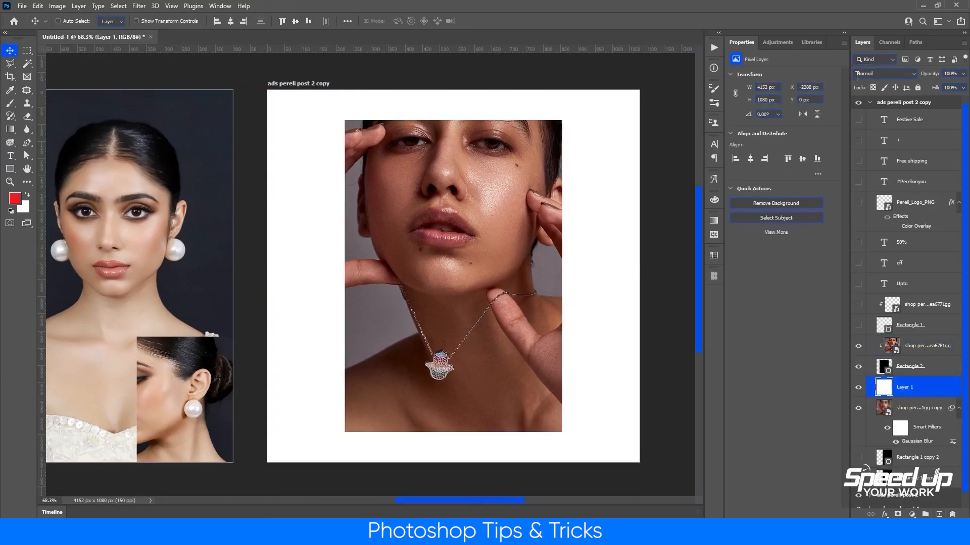
left_click(856, 75)
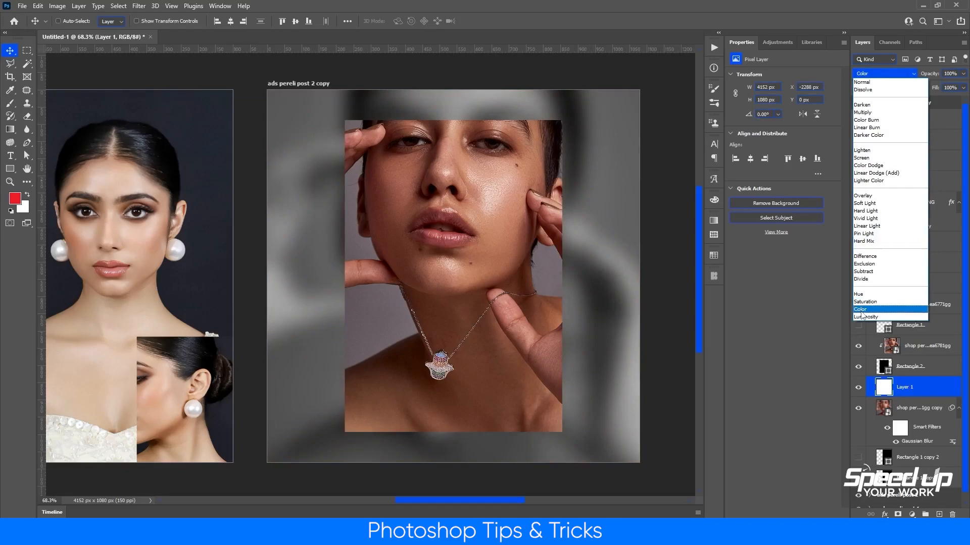
left_click(860, 309)
Step: Shorten the portrait's clipping rectangle to 832 px high and shift both together toward the artboard's left edge
left_click_drag(592, 289, 597, 287)
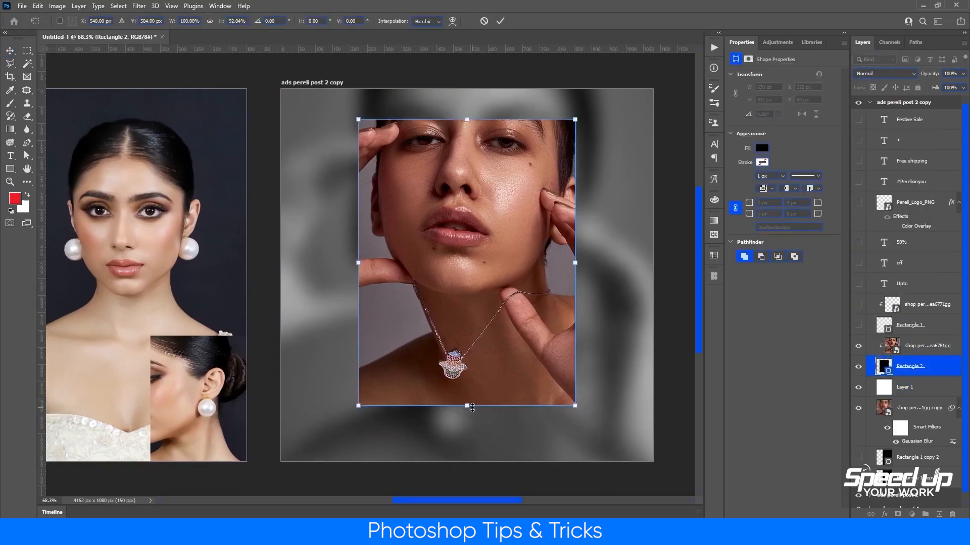
key("Return")
left_click(924, 352, "shift")
left_click_drag(569, 243, 481, 239)
key("ctrl+z")
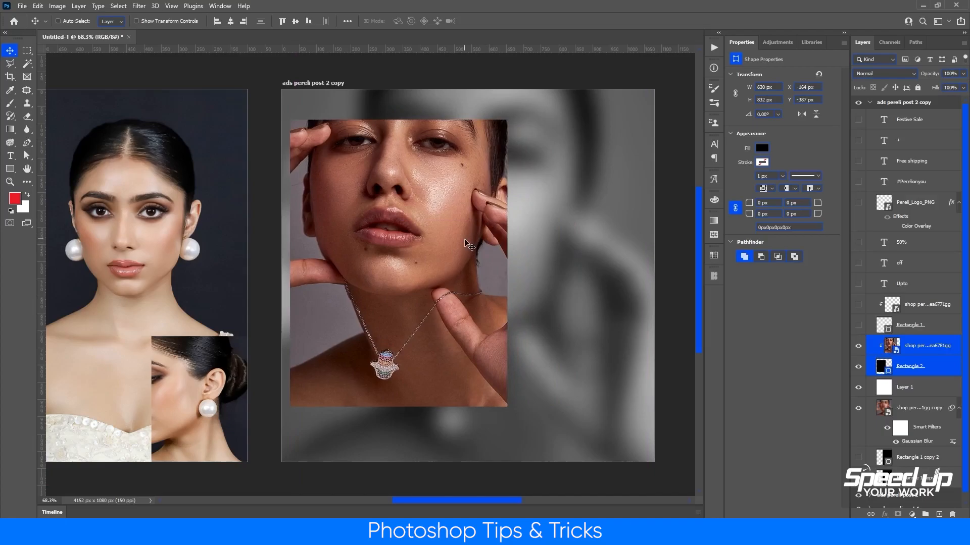
Step: Bring Rectangle 1 copy 2 above the portrait, scale it to 245 x 309 px, and place it over the portrait's lower-right corner
left_click(904, 458)
left_click_drag(891, 344, 892, 344)
key("ctrl+t")
left_click_drag(427, 278, 507, 278)
left_click_drag(557, 279, 539, 375)
key("Return")
key("ctrl+t")
key("Return")
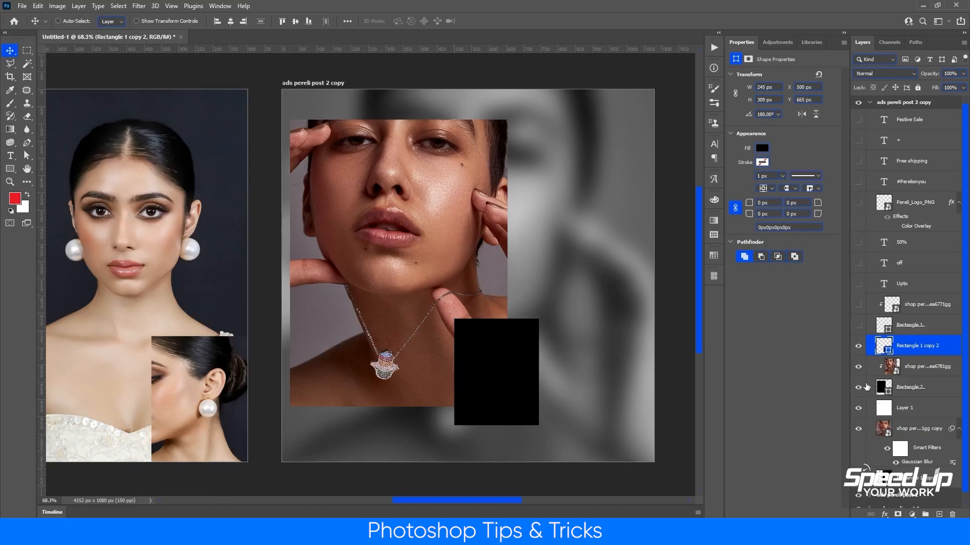
Step: Hide the white Color-mode layer above the blurred background
left_click(867, 408)
left_click(858, 408)
left_click(909, 428)
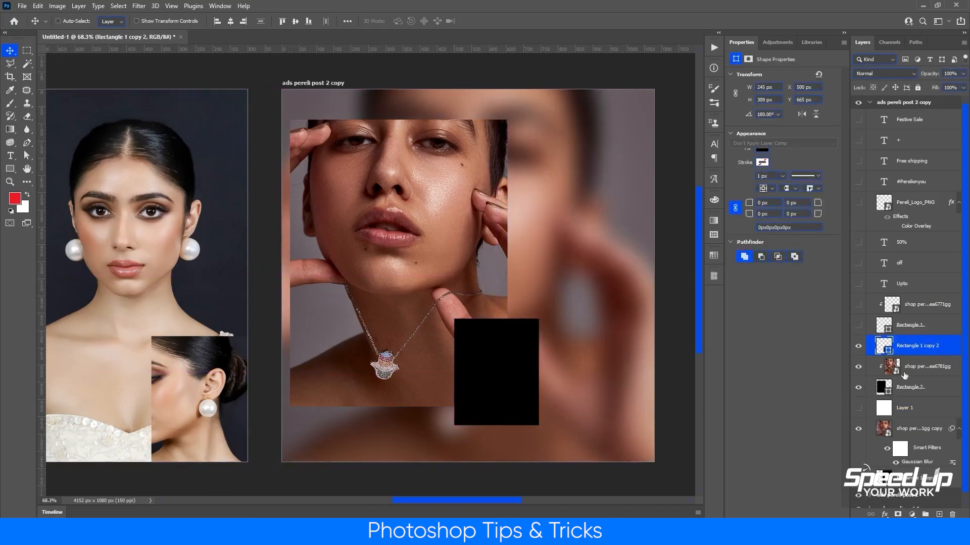
left_click_drag(909, 428, 872, 354)
key("Delete")
key("ctrl+z")
key("ctrl+z")
Step: Place shop pereli x chelsea6771gg.jpg over the small black rectangle, scaled to 16.79%, and clip it to that rectangle
left_click(512, 364, "ctrl")
left_click(858, 346)
left_click(858, 346)
key("alt+Tab")
key("alt+Tab")
mouse_move(497, 535)
left_click(551, 482)
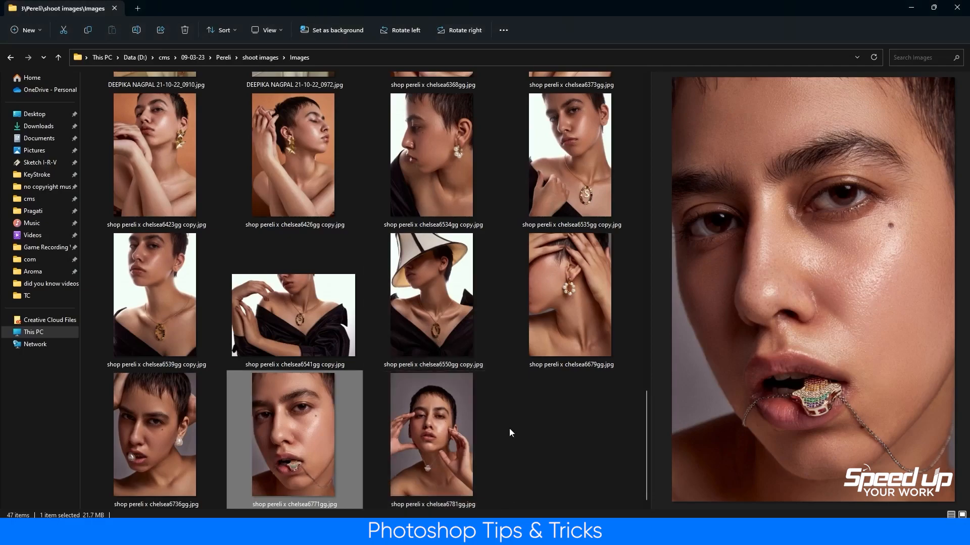
left_click_drag(294, 460, 515, 350)
left_click_drag(592, 277, 532, 283)
left_click_drag(488, 288, 515, 354)
left_click(868, 357, "alt")
Step: Scale the inset portrait to 12.85% and position it so the face and pendant fit the small rectangle
key("ctrl+t")
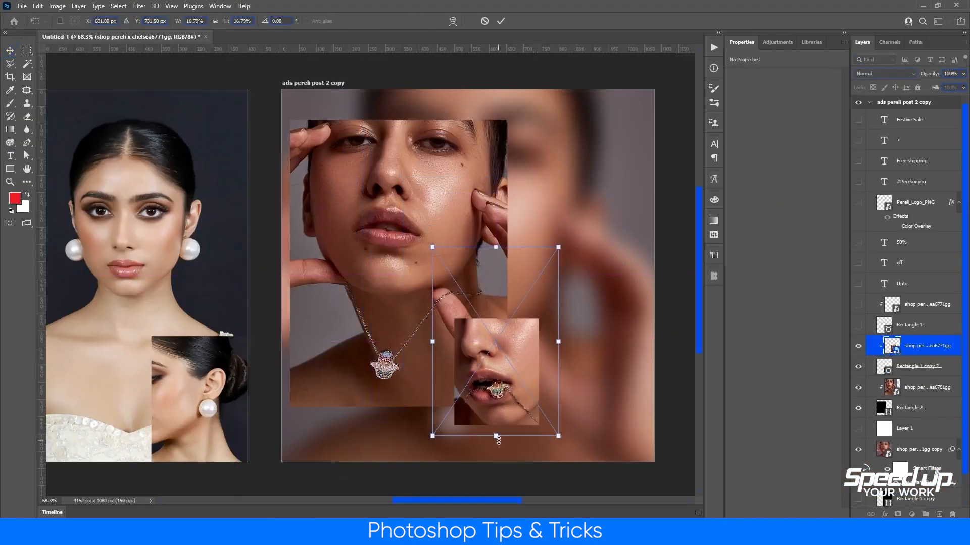
left_click_drag(496, 438, 496, 428)
left_click_drag(496, 250, 492, 284)
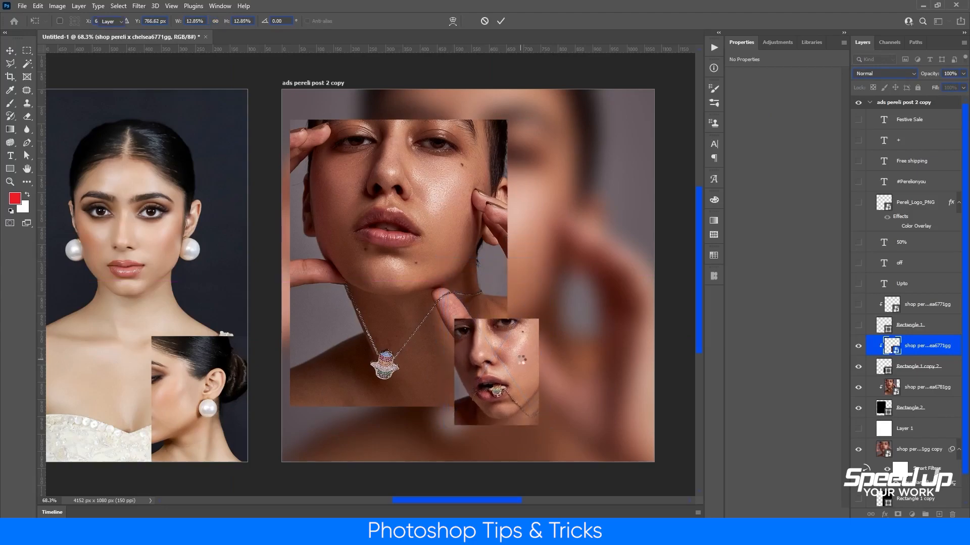
key("Return")
Step: Show the #Perelionyou text, color it white, and move it just below the main portrait near its left edge
left_click(870, 125)
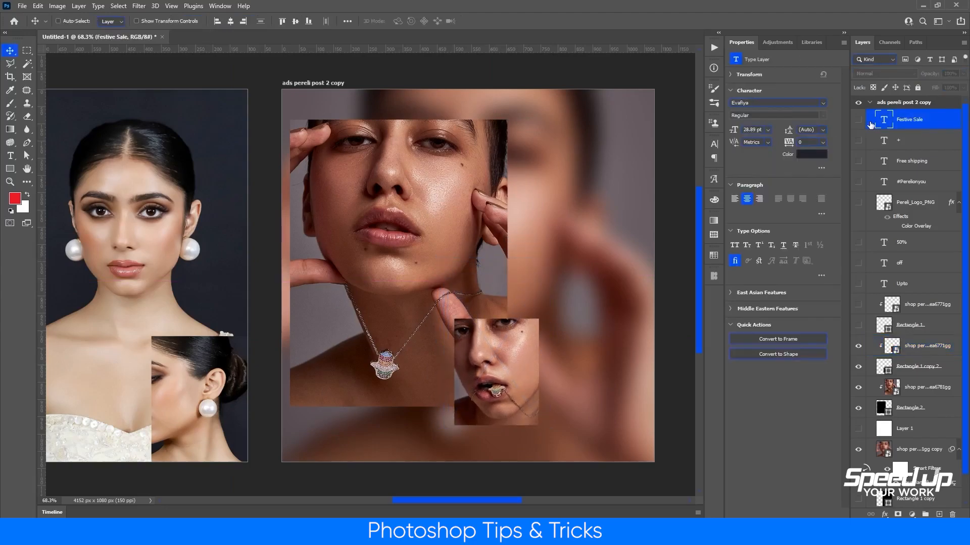
left_click(906, 185)
left_click(811, 154)
left_click(729, 235)
left_click(912, 259)
left_click_drag(400, 433, 380, 430)
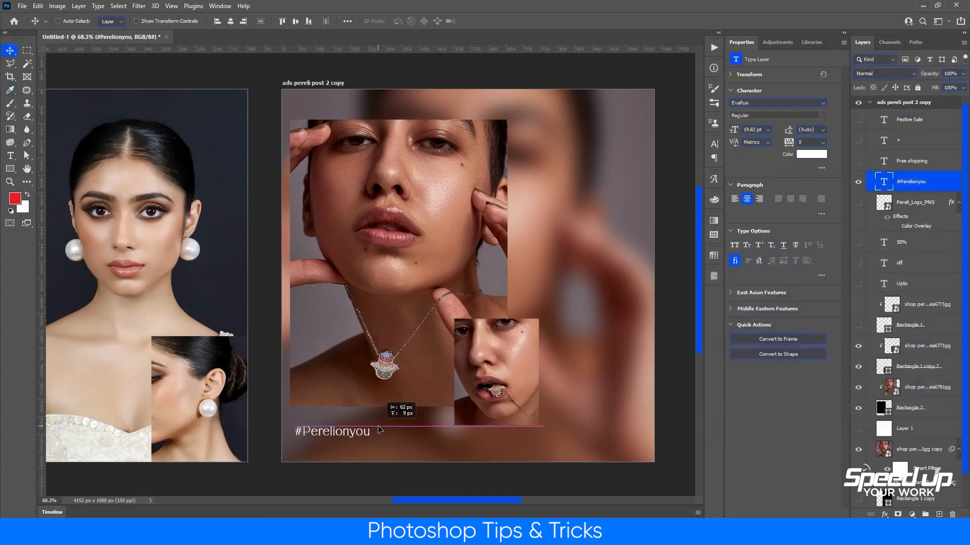
Step: Show the 50%, off and Upto text layers and set their color to white (ffffff)
left_click_drag(624, 275, 585, 279)
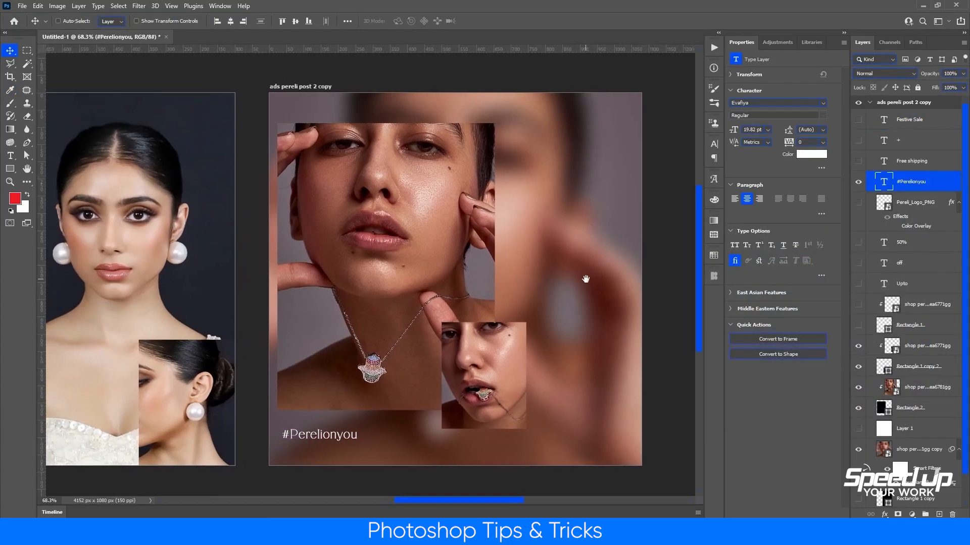
left_click(893, 244)
left_click(858, 243)
left_click(918, 285, "shift")
left_click(811, 154)
left_click(685, 246)
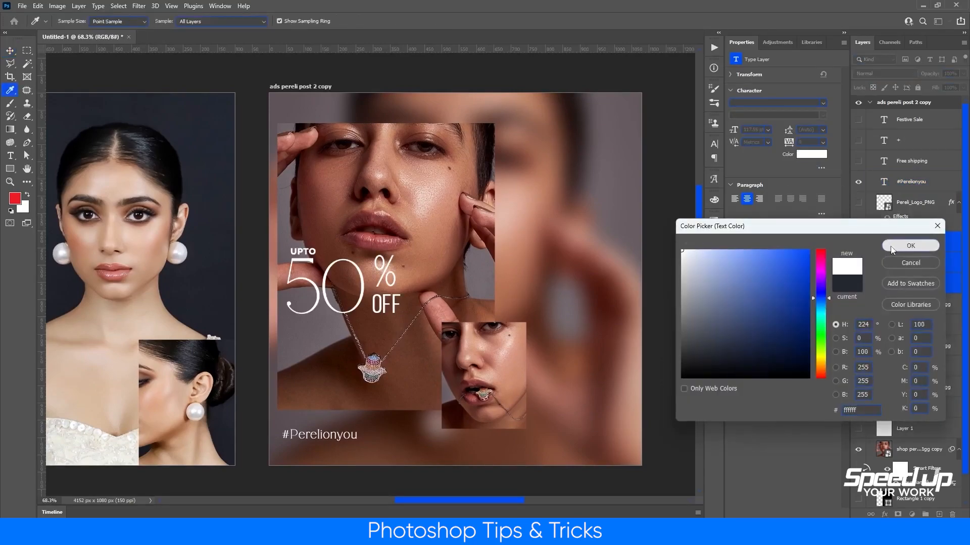
left_click(911, 247)
Step: Move the UPTO 50% OFF text onto the blurred area to the right of the main portrait
left_click_drag(377, 277, 599, 298)
left_click_drag(596, 343, 590, 320)
left_click_drag(596, 336, 576, 329)
key("shift+Up")
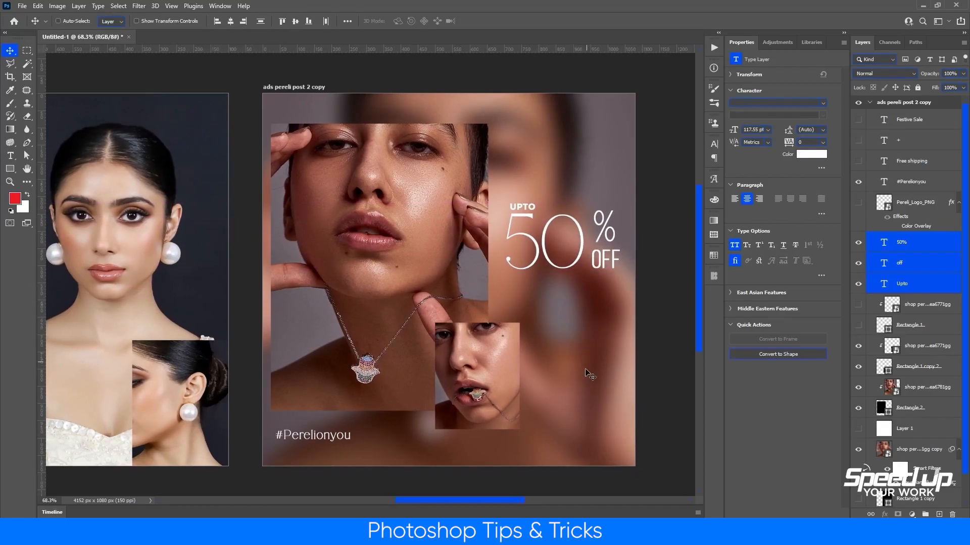
Step: Show the Pereli logo with its white color overlay and move it to the artboard's upper-right corner at X 856, Y 42 px
scroll(904, 172, "down", 1)
left_click(869, 192)
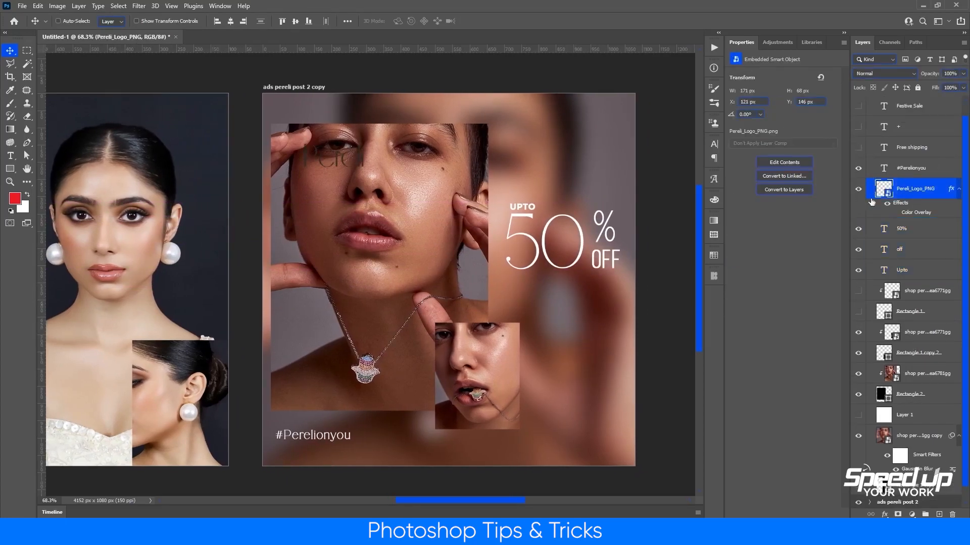
left_click_drag(514, 158, 596, 129)
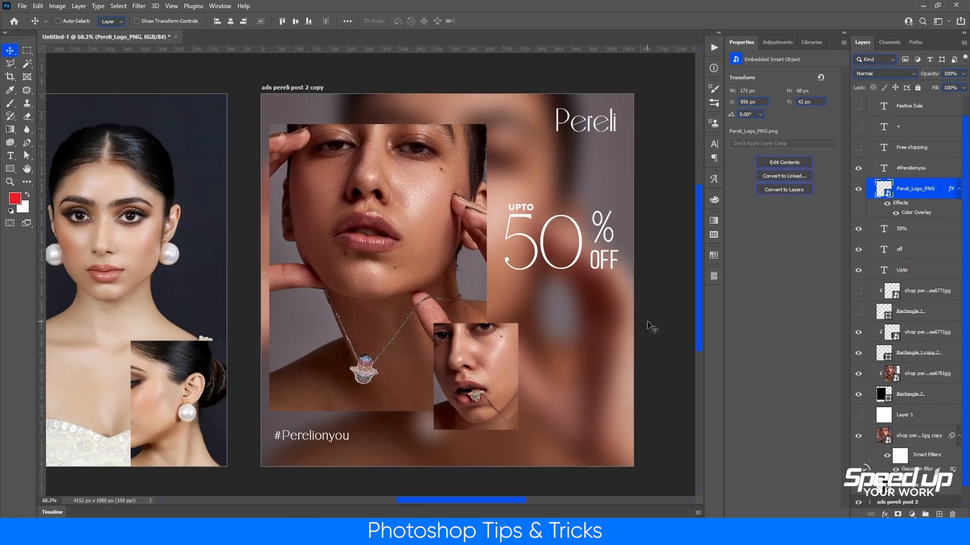
Step: Shift the inset portrait together with its rectangle down and left over the main portrait's lower-right corner
left_click(935, 334)
left_click(938, 352, "shift")
left_click_drag(551, 376, 530, 396)
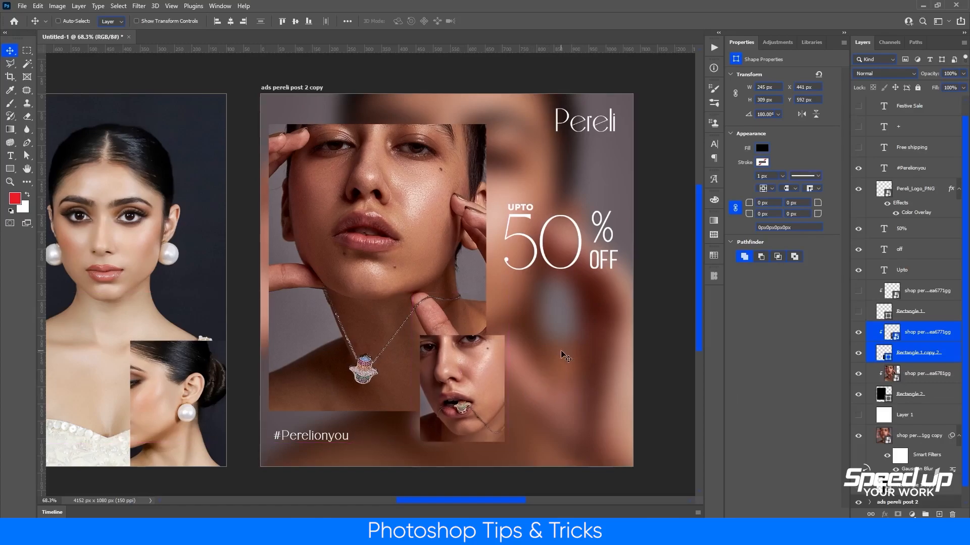
scroll(581, 383, "up", 1)
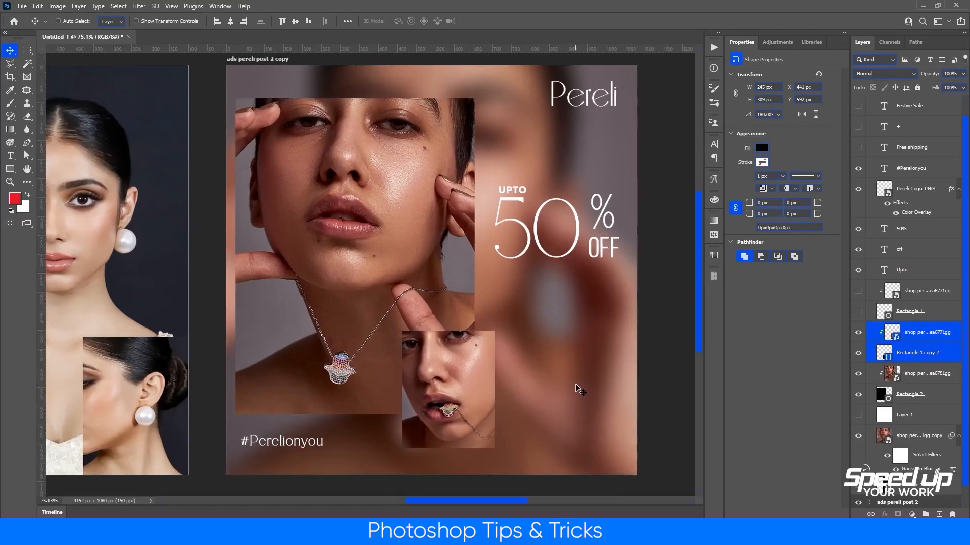
left_click(917, 149)
key("t")
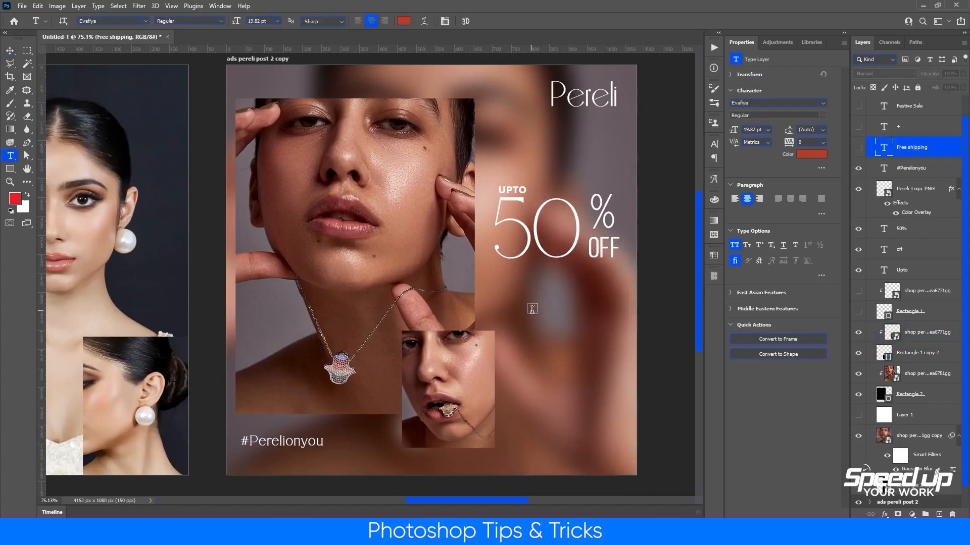
key("v")
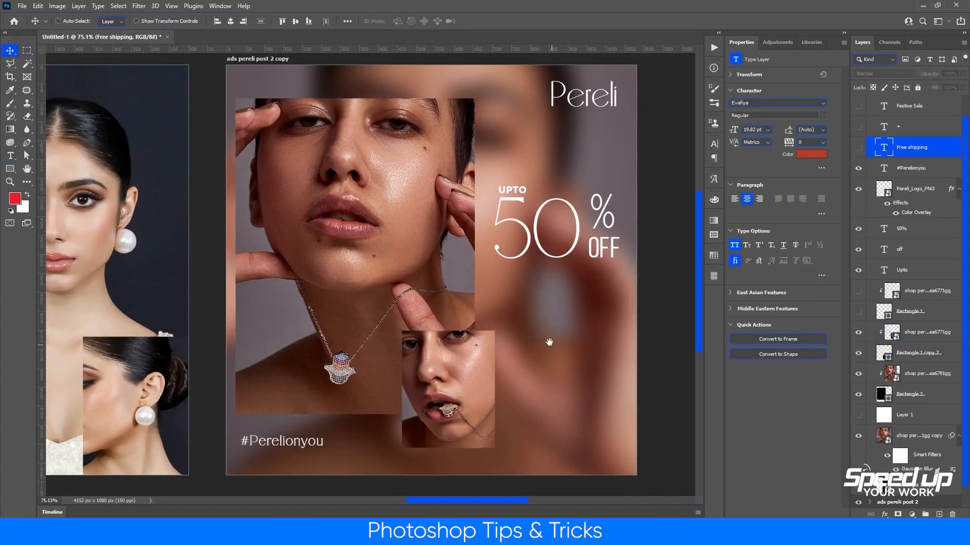
Step: Move the UPTO 50% OFF text group up, closer to the Pereli logo
left_click_drag(549, 343, 535, 348)
left_click(596, 232, "ctrl")
left_click(904, 272, "shift")
left_click_drag(551, 255, 544, 224)
Step: Duplicate the UPTO text below the offer and replace its wording with "18K GOLD PLATED BRASS JEWELLERY HAND FINISHED SHIPS WITHIN" on four lines
left_click(902, 235)
left_click(505, 170, "ctrl")
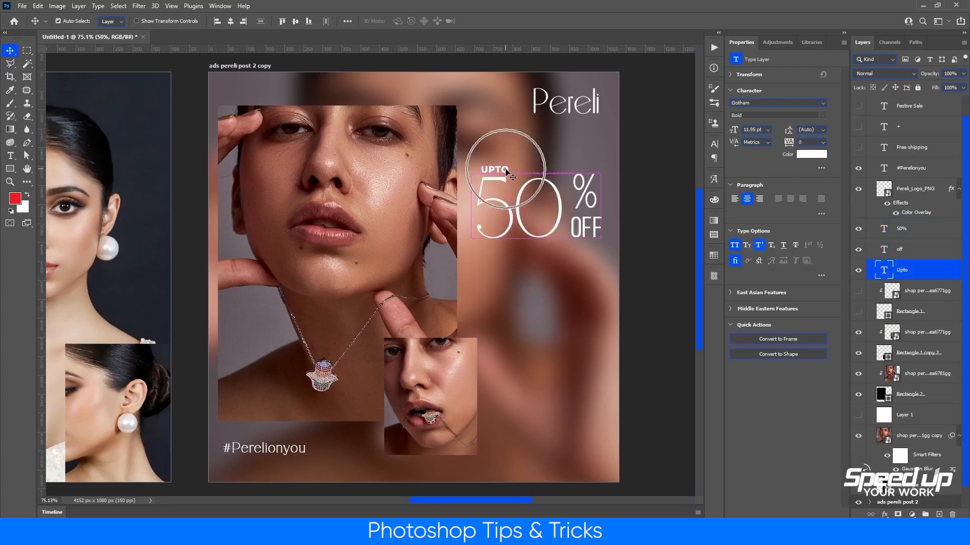
left_click_drag(520, 277, 520, 277)
double_click(494, 274)
type("18K GOLD PLATED BRASS JEWELLERY HAND FINISHED SHIPS WITHIN")
Step: Left-align the four-line product text and increase its leading to 17.24 pt
key("ctrl+a")
key("ctrl+shift+l")
key("alt+Down")
key("alt+Down")
key("alt+Down")
key("alt+Down")
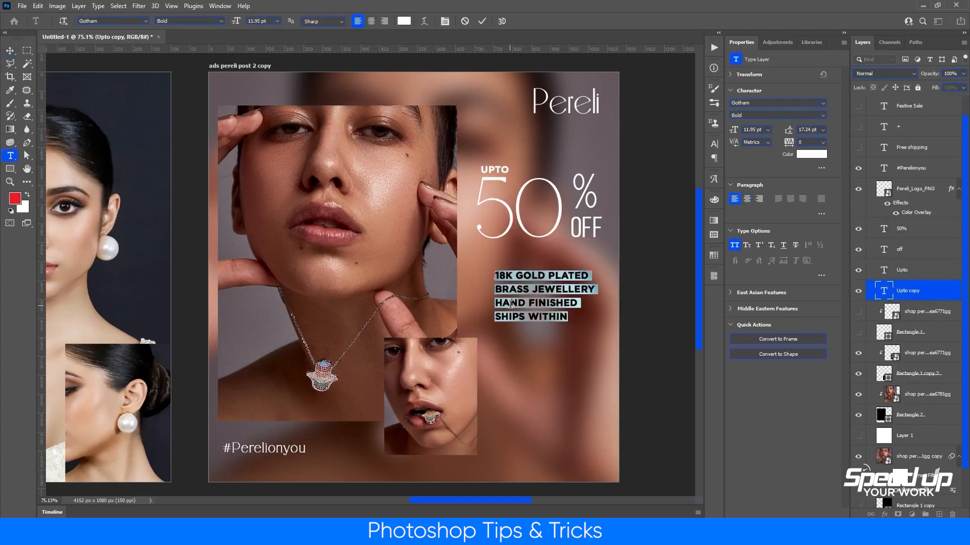
Step: Complete the product text's last line as "SHIPS WITHIN 24 HRS" with 17.97 pt leading and align the block under the 50
left_click(573, 318)
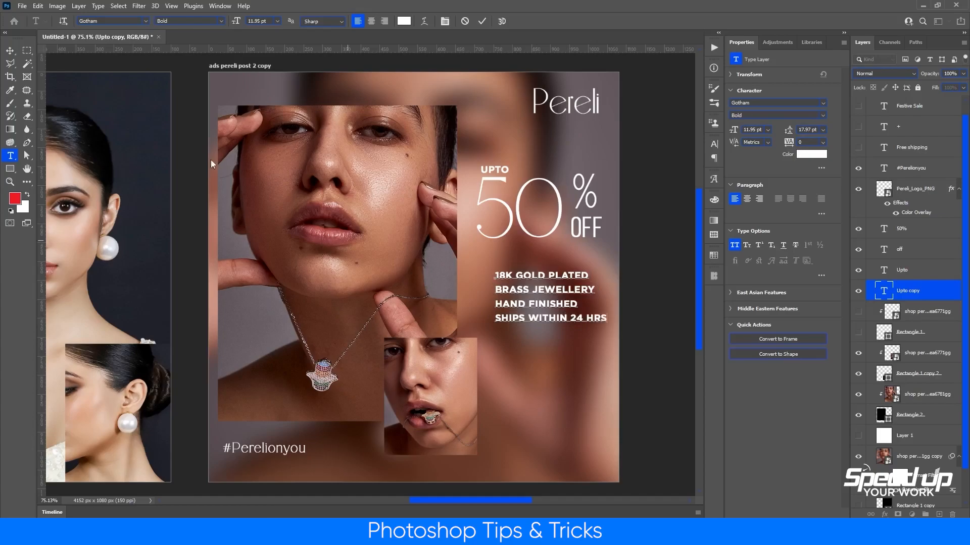
left_click_drag(569, 295, 543, 287)
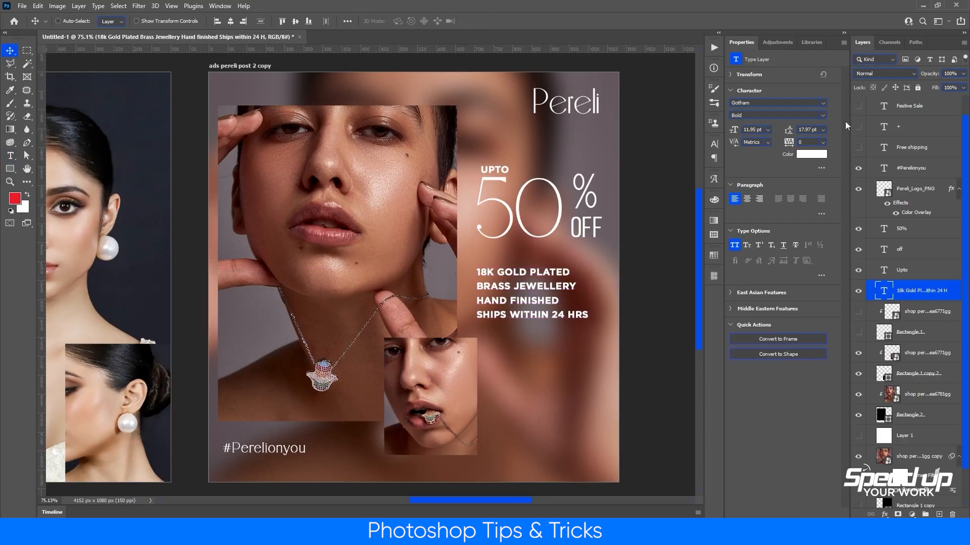
Step: Change the product text's weight to Gotham Extra Light and scale it up to 12.81 pt
left_click(823, 115)
left_click(790, 150)
left_click(822, 116)
left_click(781, 127)
scroll(564, 339, "up", 2)
key("ctrl+t")
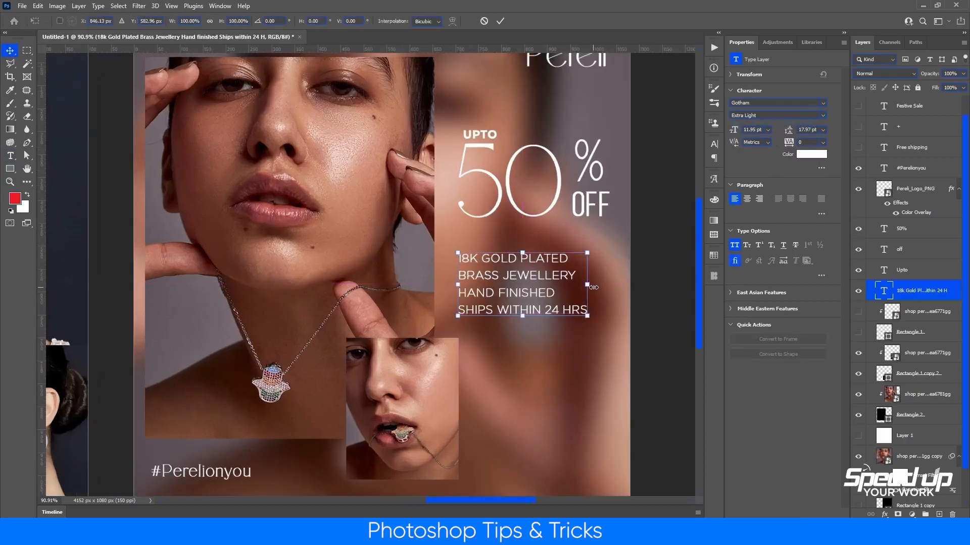
left_click_drag(587, 317, 597, 320)
key("Return")
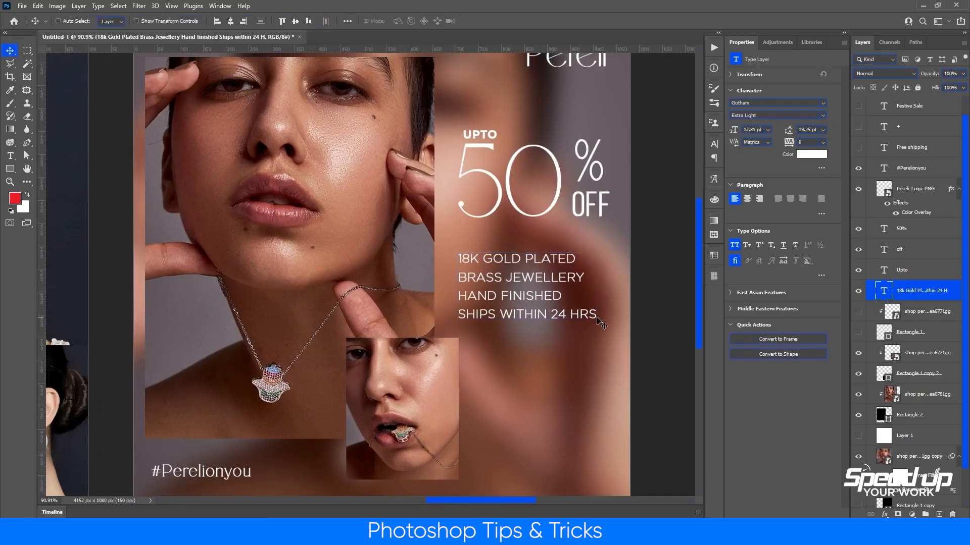
Step: Insert a bullet glyph before each of the four product lines and nudge the list into place below the offer
double_click(883, 291)
left_click(713, 180)
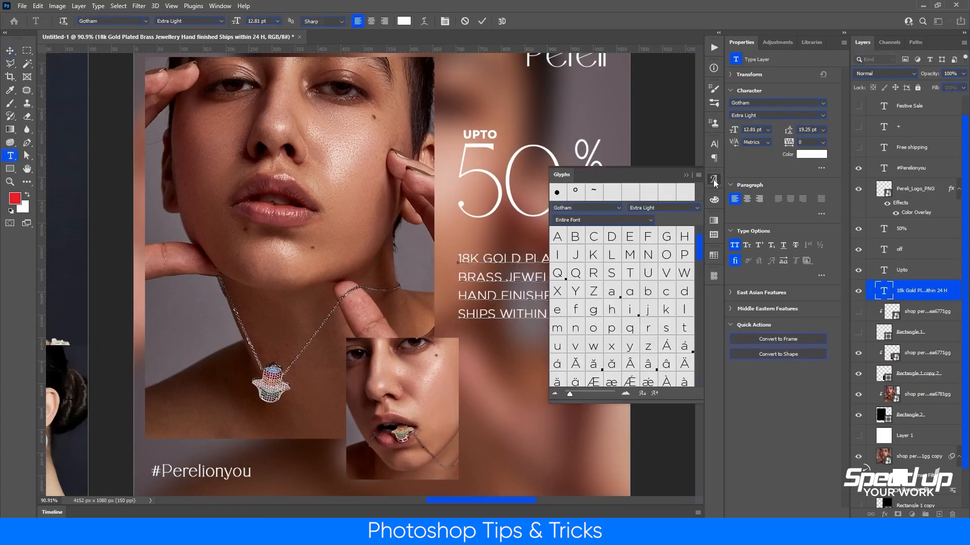
left_click(688, 175)
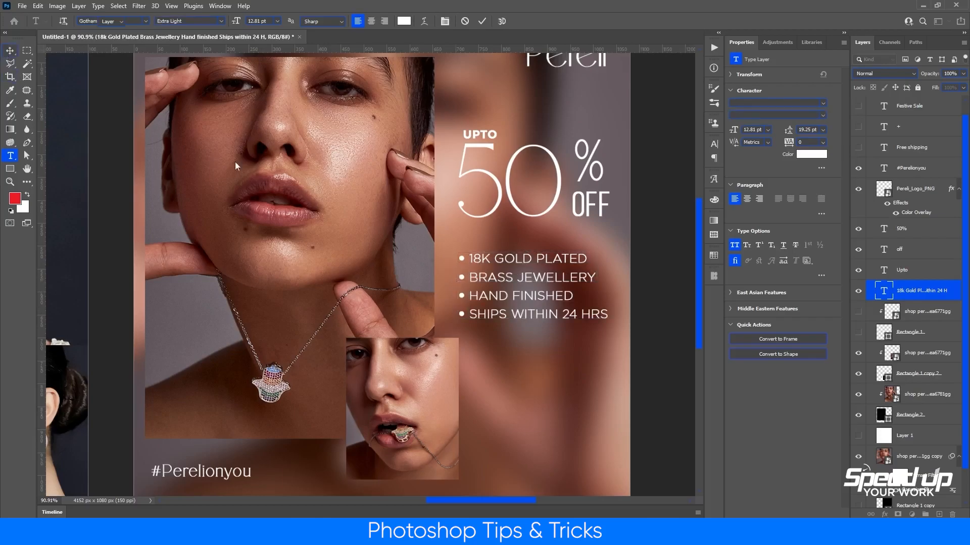
scroll(500, 224, "down", 4)
scroll(538, 306, "up", 3)
mouse_move(547, 300)
left_mouse_down()
mouse_move(556, 356)
mouse_move(559, 289)
left_mouse_up()
scroll(581, 273, "down", 2)
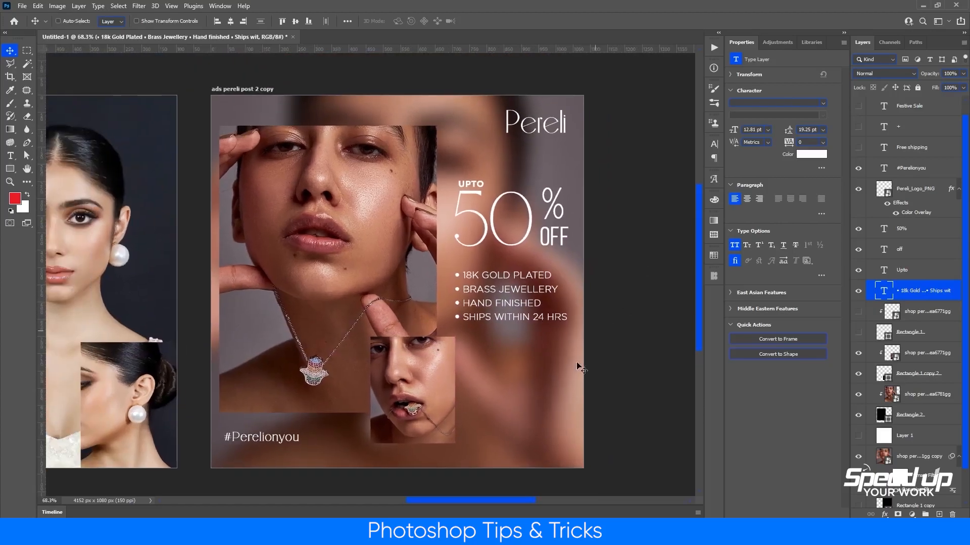
left_click_drag(622, 387, 617, 387)
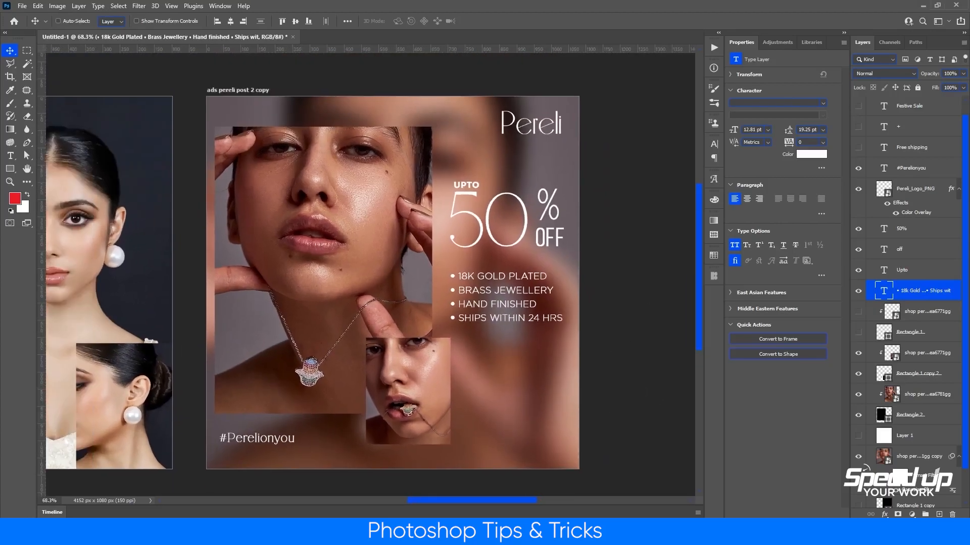
Step: Rename the necklace artboard as "ads pereli post 3" and duplicate it beside the original
double_click(931, 102)
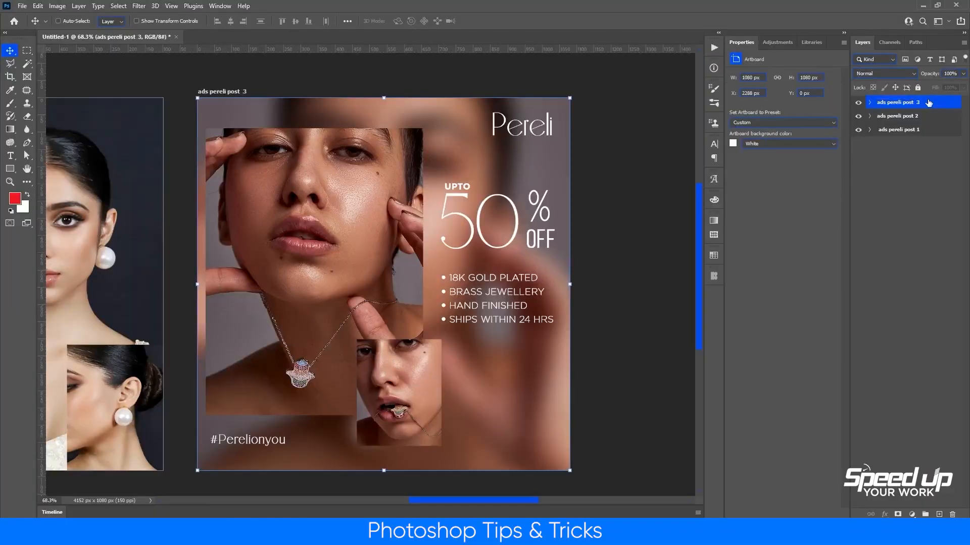
scroll(566, 194, "down", 3)
left_click_drag(633, 189, 555, 196)
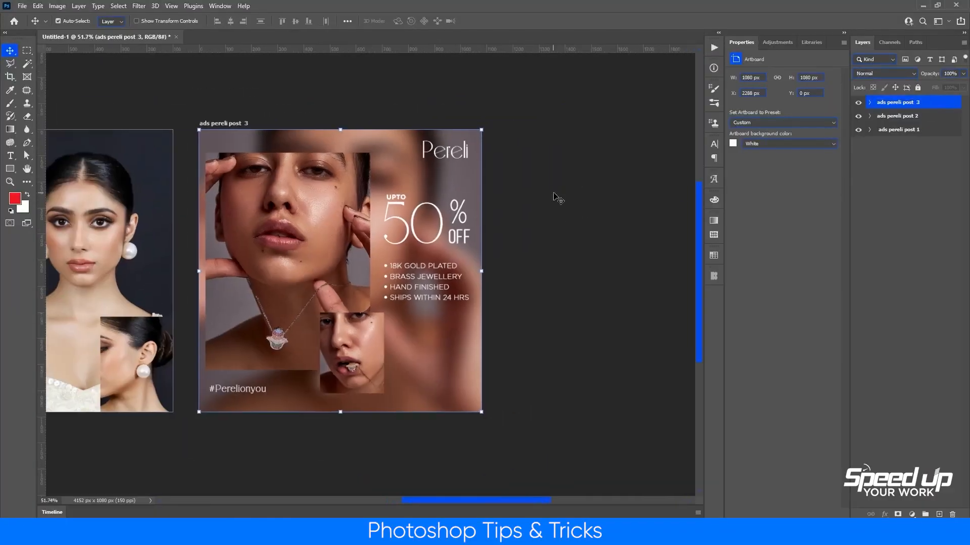
key("ctrl+j")
left_click_drag(581, 329, 368, 329)
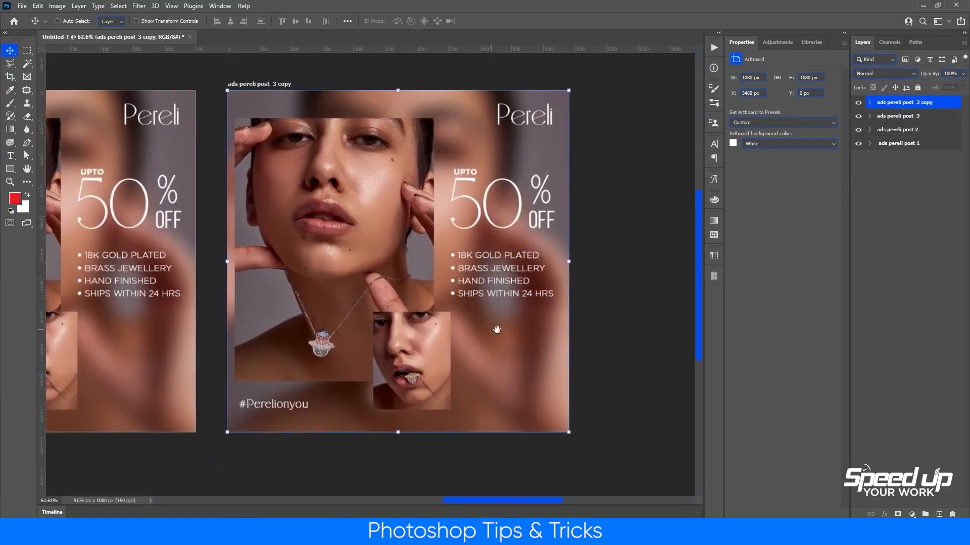
Step: Delete the main portrait, the inset portrait and the blurred background photo from the duplicated artboard
left_click(497, 347)
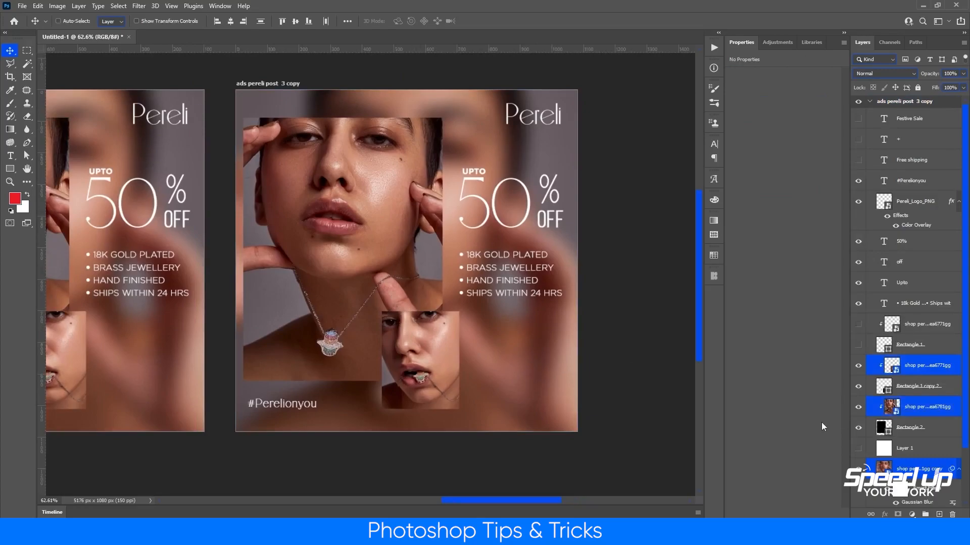
key("Delete")
left_click_drag(522, 339, 694, 349)
Step: Delete the hidden layers from ads pereli post 3: Rectangle 1 with its clipped photo, Festive Sale, +, Free shipping, Layer 1 and Rectangle 1 copy
left_click(336, 355, "ctrl")
left_click(910, 343)
left_click(911, 328, "shift")
key("Delete")
left_click(911, 123)
key("Delete")
key("Delete")
key("Delete")
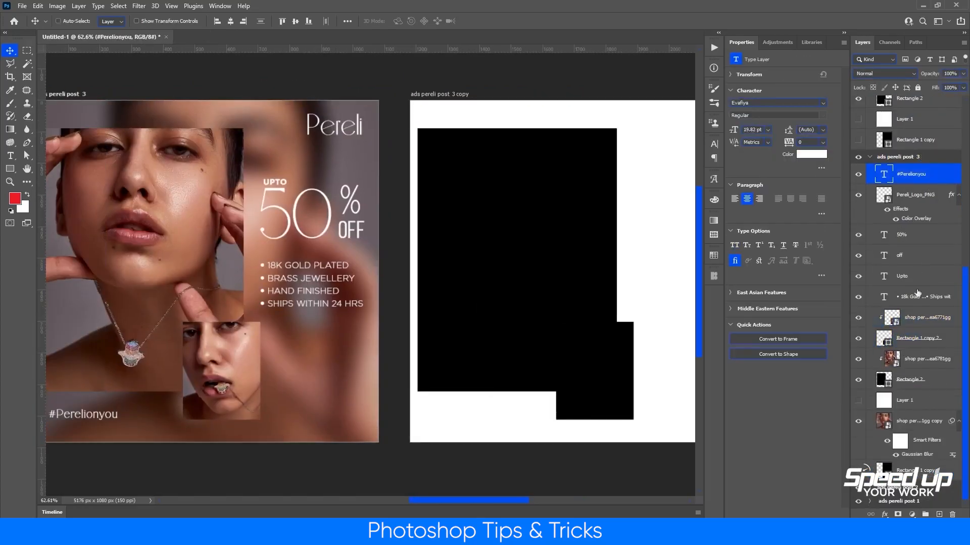
left_click(910, 404)
key("Delete")
left_click(910, 470)
key("Delete")
left_click(871, 198)
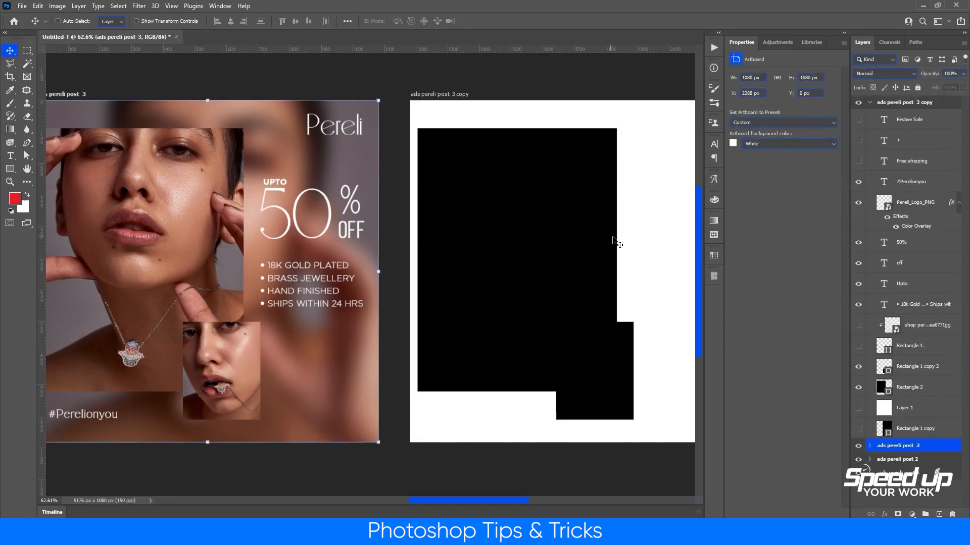
Step: Move the large black rectangle into the duplicated artboard's upper-left corner and hide the small rectangle, Rectangle 1 copy 2
left_click_drag(613, 241, 531, 248)
left_click_drag(588, 256, 569, 259)
left_click_drag(505, 267, 494, 229)
left_click(527, 391, "ctrl")
left_click(855, 369)
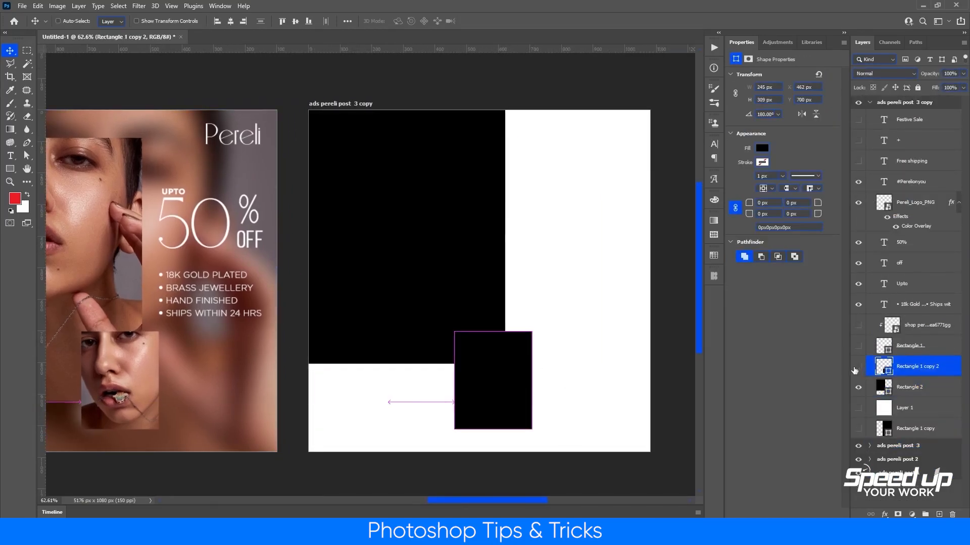
Step: Round the large rectangle's lower-right corner with a 500 px radius and scale the shape up to about 743 x 982 px
left_click(483, 284, "ctrl")
key("a")
left_click_drag(535, 334, 460, 392)
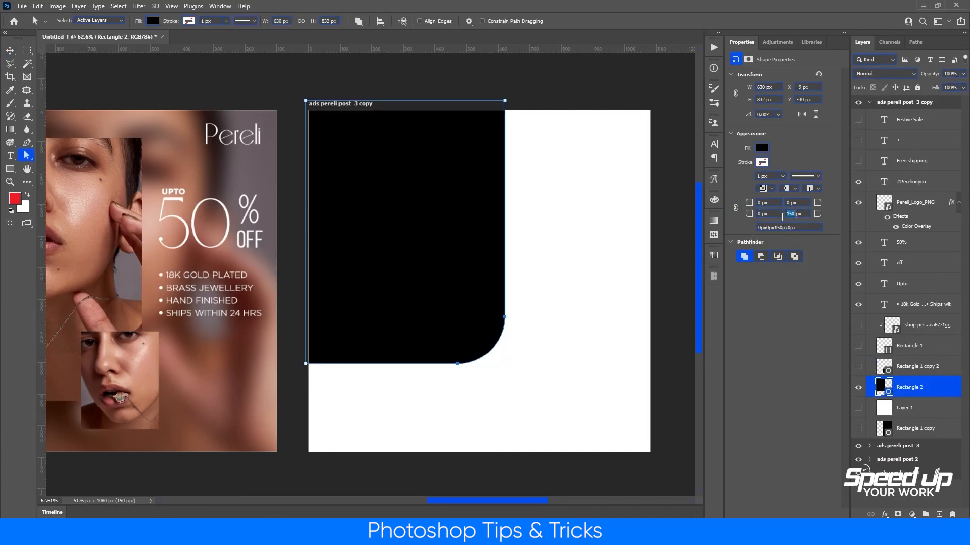
type("500")
key("Return")
key("ctrl+t")
left_click_drag(504, 363, 552, 404)
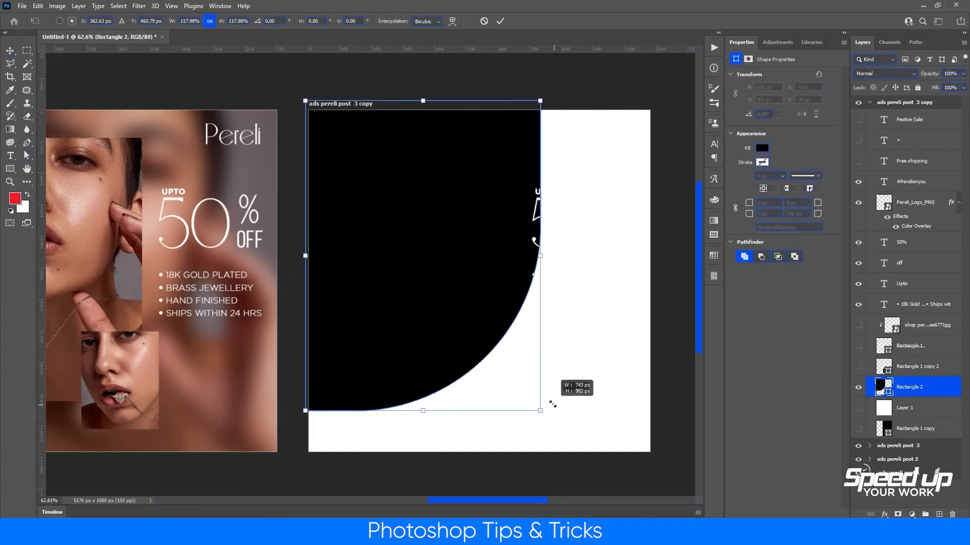
key("Return")
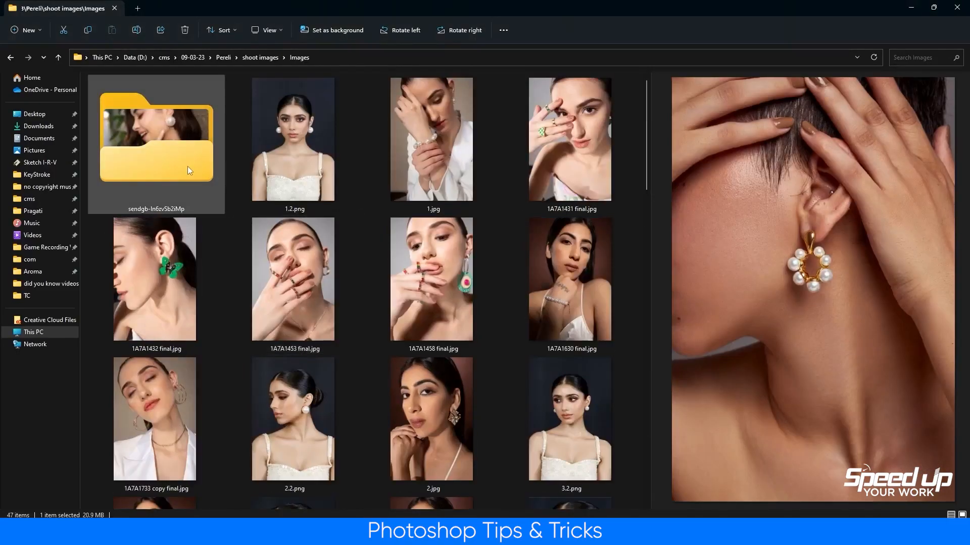
Step: In File Explorer, open the sendgb folder inside Images and bring 1A7A1412 final.jpg into the duplicated artboard
double_click(187, 165)
scroll(297, 265, "down", 5)
left_click(309, 447)
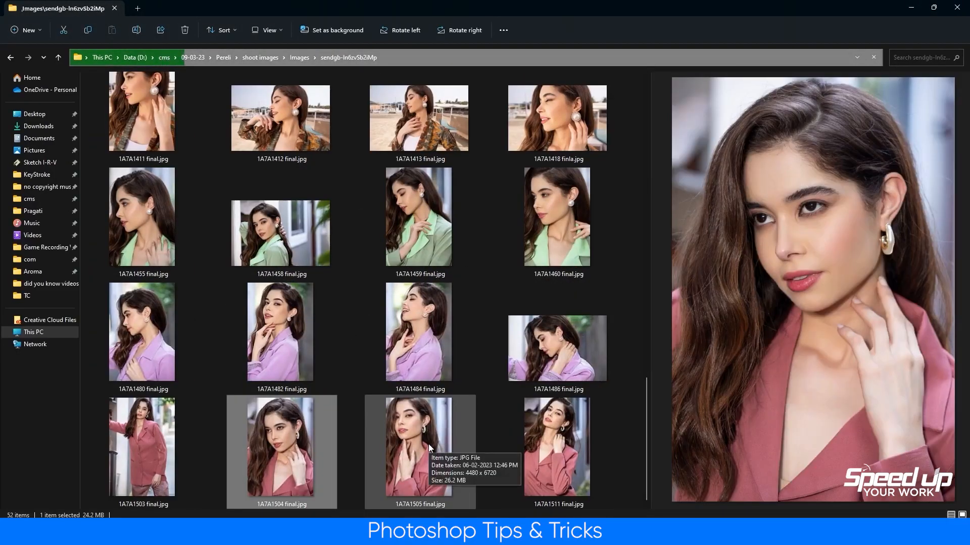
left_click(413, 244)
scroll(412, 244, "up", 3)
left_click(317, 247)
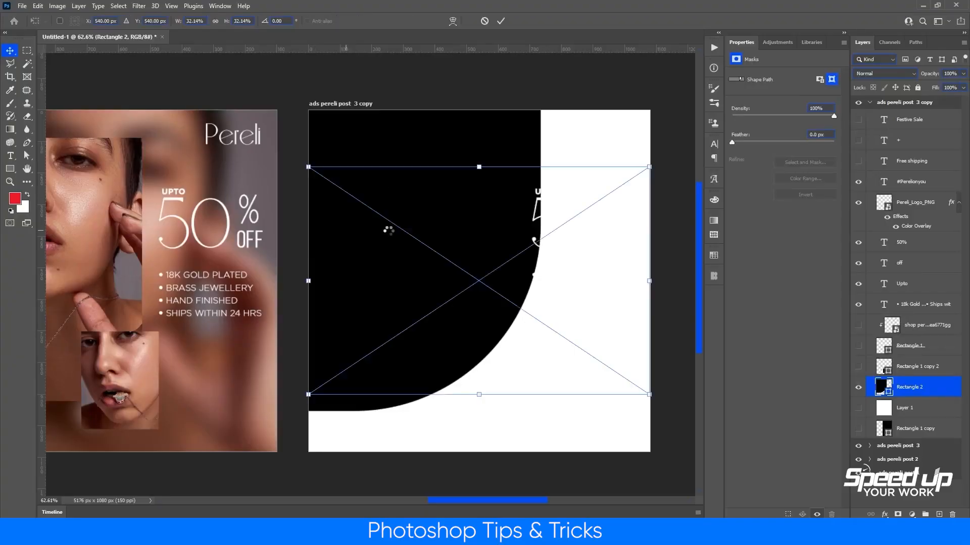
Step: Enlarge the 1A7A1412 photo to about 1522 x 1016 px, position it over the rounded shape and clip it to that shape
left_click_drag(308, 166, 168, 74)
left_click_drag(412, 202, 561, 214)
key("Return")
key("ctrl+alt+g")
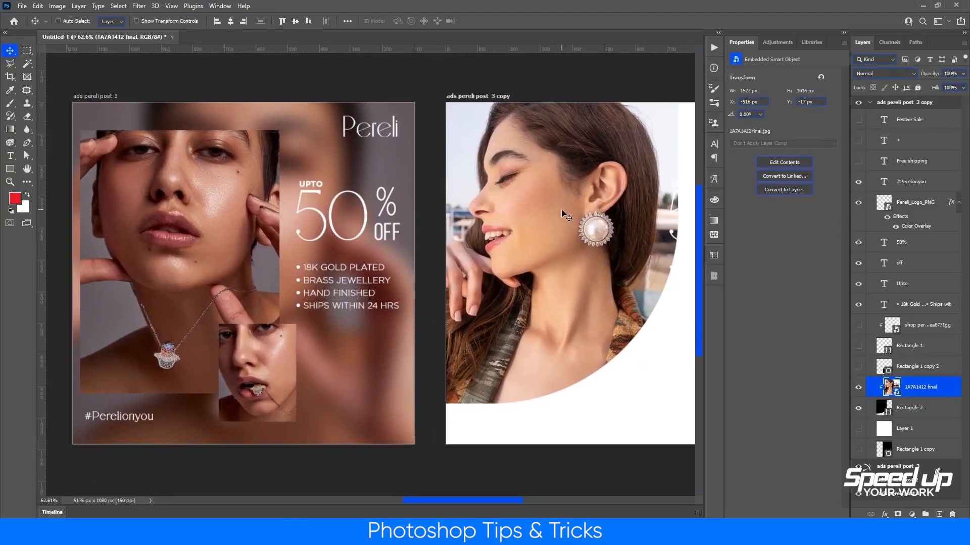
Step: Enlarge the clipped 1A7A1412 photo to about 1272 px high and hide the 50%, off, Upto and bulleted text layers
scroll(493, 267, "left", 3)
scroll(492, 266, "down", 2)
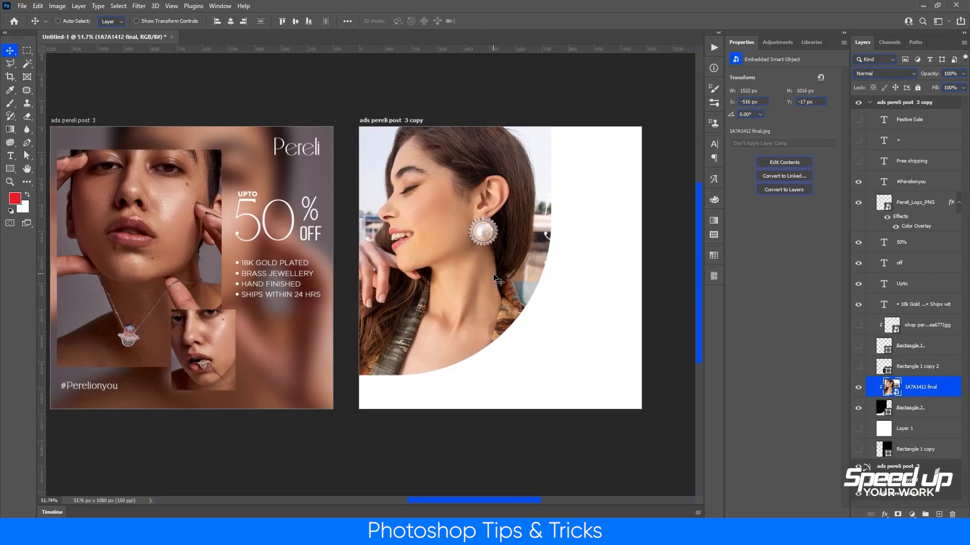
left_click(913, 413)
left_click(467, 298)
key("ctrl+t")
left_click_drag(426, 390, 426, 455)
left_click_drag(453, 231, 451, 228)
key("Return")
left_click_drag(858, 243, 858, 304)
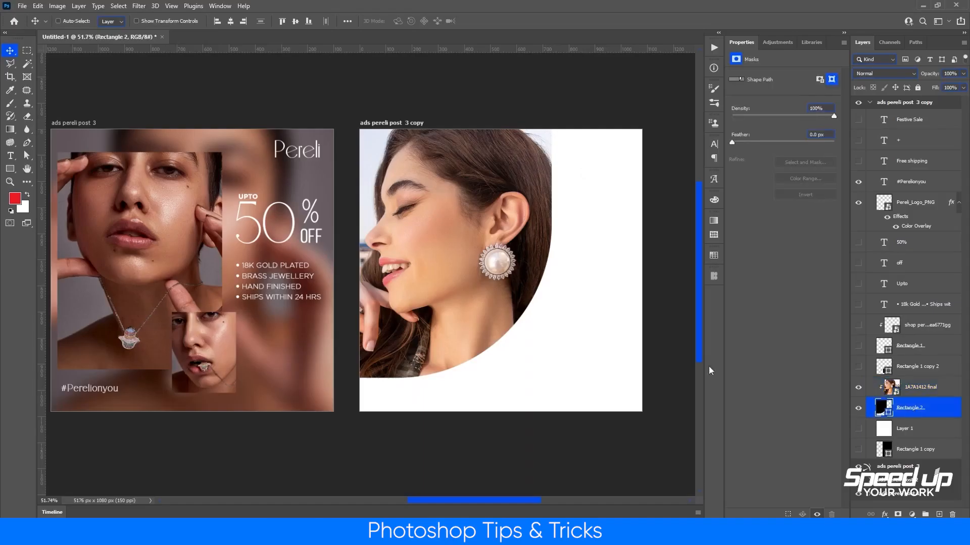
Step: Draw a black circle, enlarge it to about 330 px across and position it over the photo's curved lower-right edge
left_click_drag(479, 307, 551, 379)
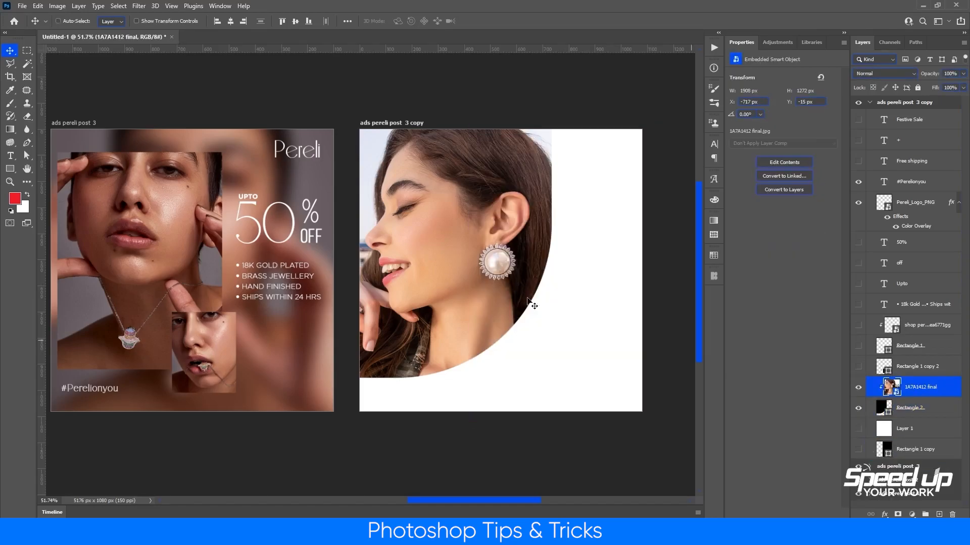
left_click(153, 21)
left_click(107, 74)
key("ctrl+t")
left_click_drag(551, 308, 574, 286)
left_click_drag(517, 343, 495, 361)
key("Return")
Step: Place the 1A7A1418 photo, clip it to the circle and scale it to frame the pearl earring
key("Return")
key("ctrl+alt+g")
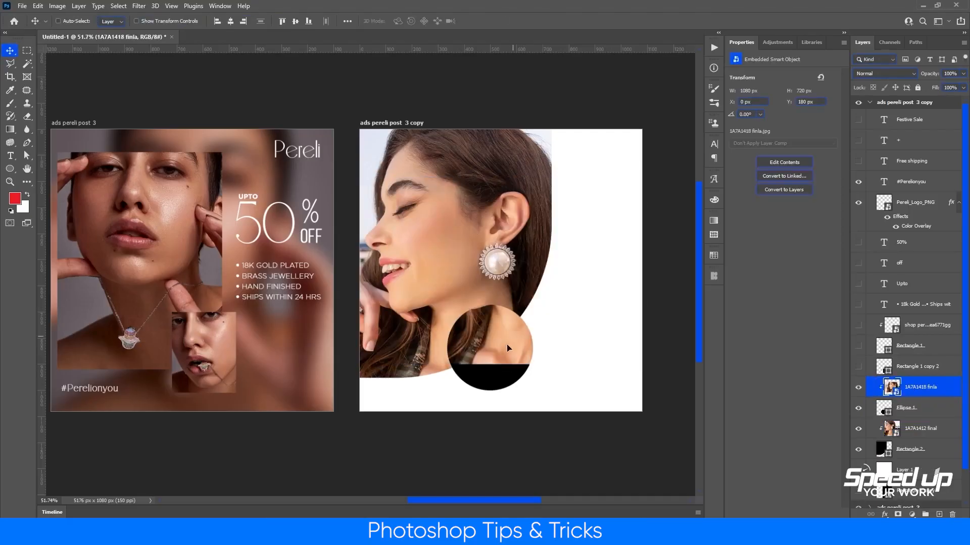
key("ctrl+t")
left_click_drag(530, 391, 563, 413)
key("Return")
Step: Scale the main 1A7A1412 photo down to 42.90% and adjust the earring photo within the circle
left_click(450, 263)
key("ctrl+t")
left_click_drag(419, 450, 421, 379)
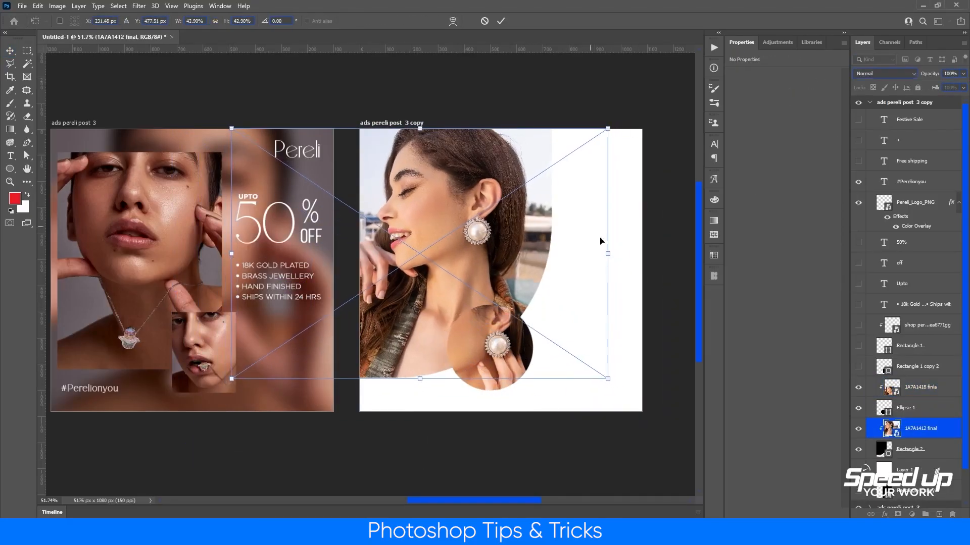
key("Return")
left_click(498, 344)
key("Return")
Step: Recolour the #Perelionyou text dark and turn off the Pereli logo's Color Overlay effect
left_click(911, 182)
left_click(810, 153)
left_click(689, 386)
key("Return")
left_click(895, 227)
Step: Add a pixel layer mask to the Rectangle 2 shape behind the main photo
left_click(909, 450)
key("a")
left_click(819, 80)
left_click(805, 162)
Step: Select the 50% text layer in the ads pereli post 3 copy artboard
left_click(10, 51)
left_click(902, 243)
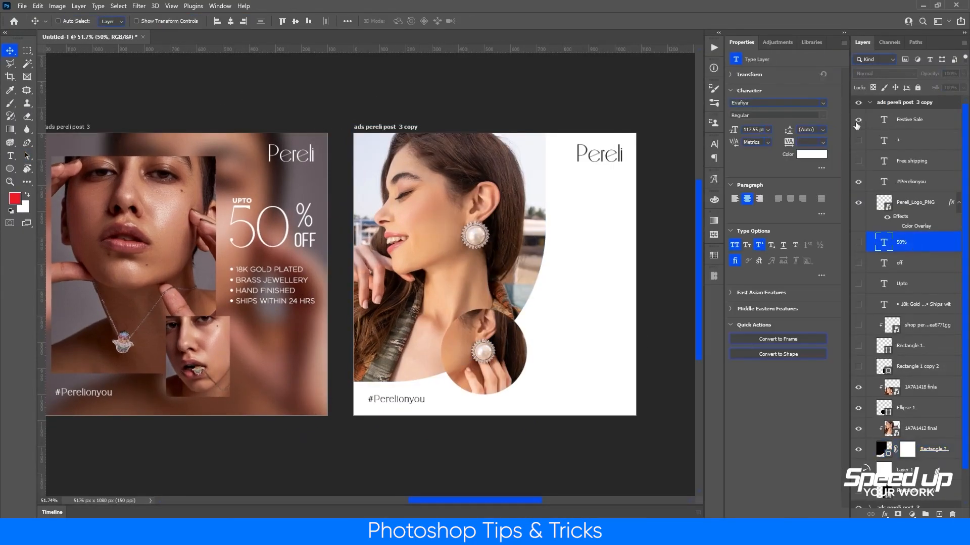